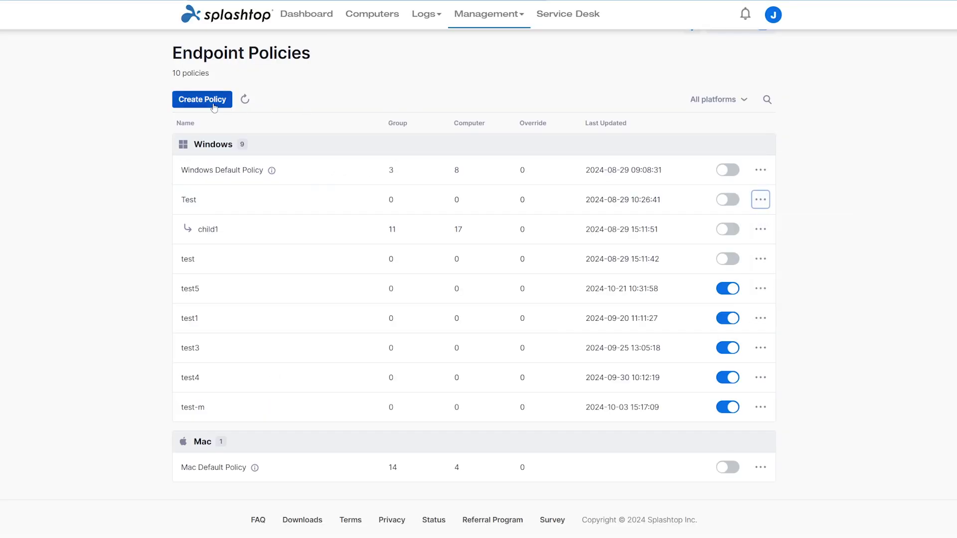
Create a new Windows policy named New Policy.
{"action": "left_click", "coordinate": [228, 103]}
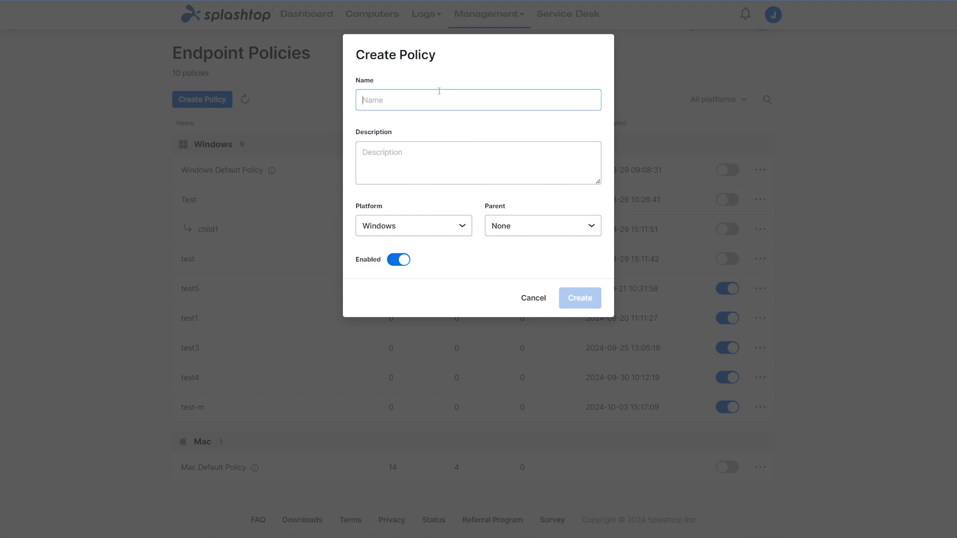
{"action": "type", "text": "Test"}
{"action": "key", "text": "ctrl+a"}
{"action": "key", "text": "BackSpace"}
{"action": "type", "text": "New Policy"}
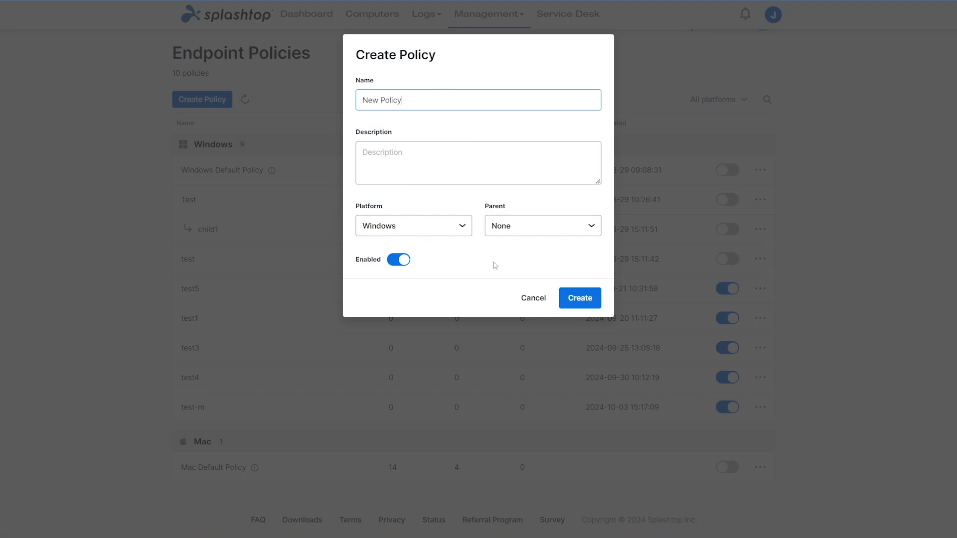
{"action": "left_click", "coordinate": [577, 300]}
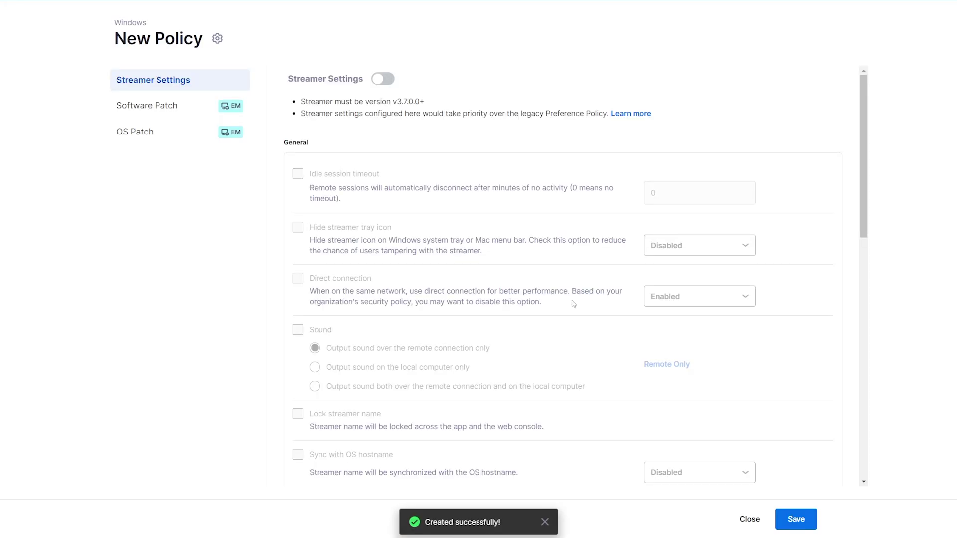
Turn on streamer settings with direct connection, sound, and hostname sync set to Enabled.
{"action": "left_click", "coordinate": [382, 81]}
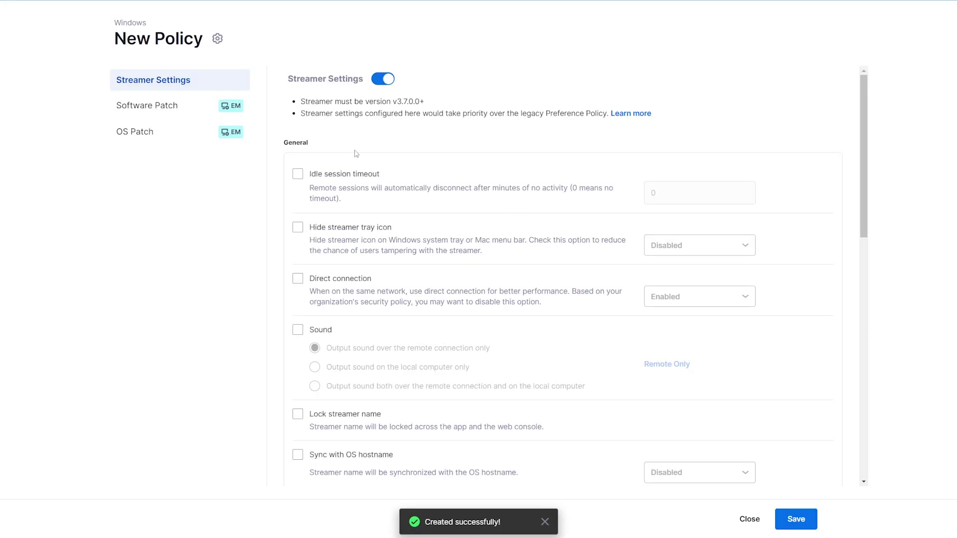
{"action": "left_click", "coordinate": [298, 278]}
{"action": "left_click", "coordinate": [298, 331]}
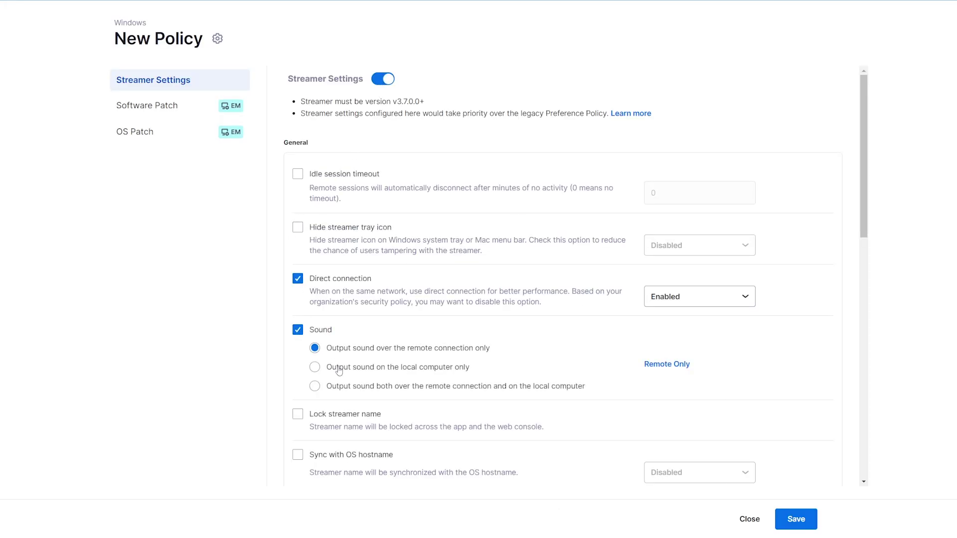
{"action": "scroll", "coordinate": [337, 368], "scroll_direction": "down", "scroll_amount": 3}
{"action": "left_click", "coordinate": [298, 243]}
{"action": "left_click", "coordinate": [673, 263]}
{"action": "left_click", "coordinate": [665, 286]}
{"action": "scroll", "coordinate": [667, 300], "scroll_direction": "down", "scroll_amount": 2}
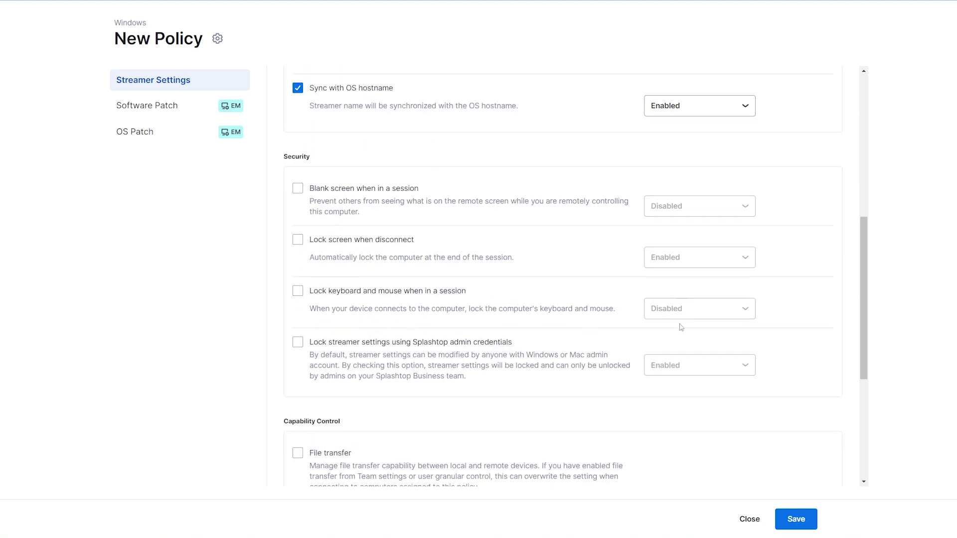
Enable lock screen on disconnect, blank screen set to Enabled, and file transfer.
{"action": "left_click", "coordinate": [338, 237]}
{"action": "left_click", "coordinate": [387, 185]}
{"action": "left_click", "coordinate": [690, 204]}
{"action": "left_click", "coordinate": [669, 229]}
{"action": "scroll", "coordinate": [637, 311], "scroll_direction": "down", "scroll_amount": 1}
{"action": "scroll", "coordinate": [638, 310], "scroll_direction": "down", "scroll_amount": 3}
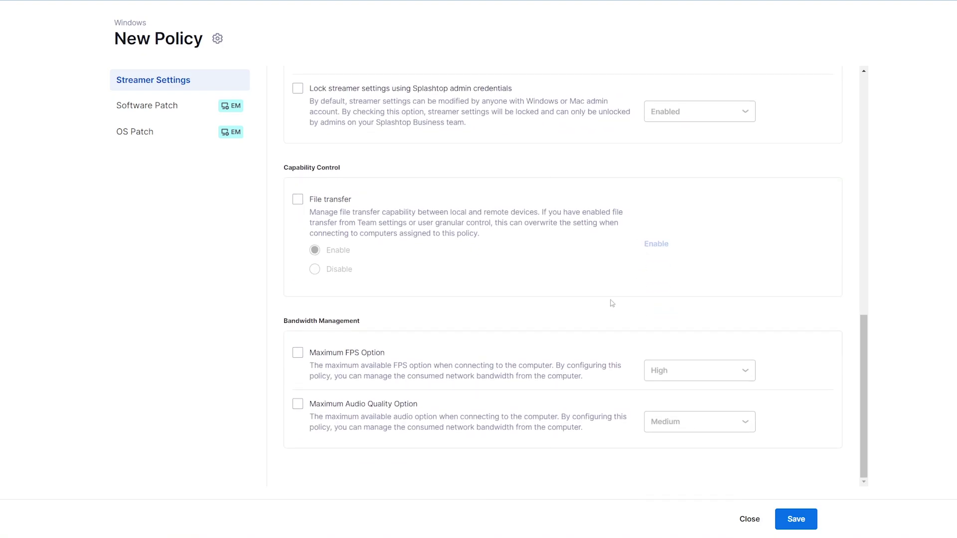
{"action": "left_click", "coordinate": [299, 199]}
Limit audio quality to Ultra High - 384k and maximum FPS to Ultra High.
{"action": "left_click", "coordinate": [298, 353]}
{"action": "left_click", "coordinate": [297, 404]}
{"action": "left_click", "coordinate": [721, 422]}
{"action": "left_click", "coordinate": [681, 506]}
{"action": "left_click", "coordinate": [694, 371]}
{"action": "left_click", "coordinate": [686, 457]}
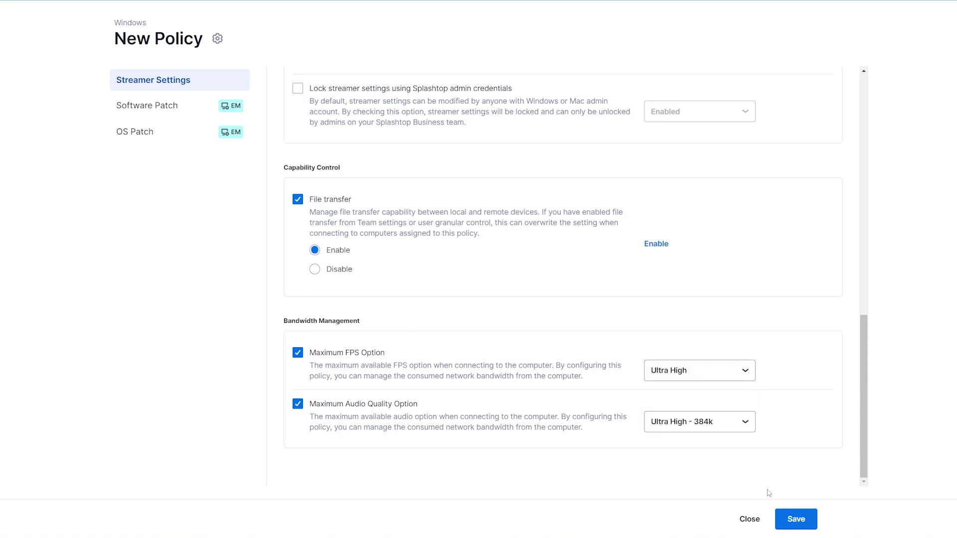
Enable OS Patch with download-then-choose install, daily 02:00 scans, and missed-scan catch-up.
{"action": "left_click", "coordinate": [142, 132]}
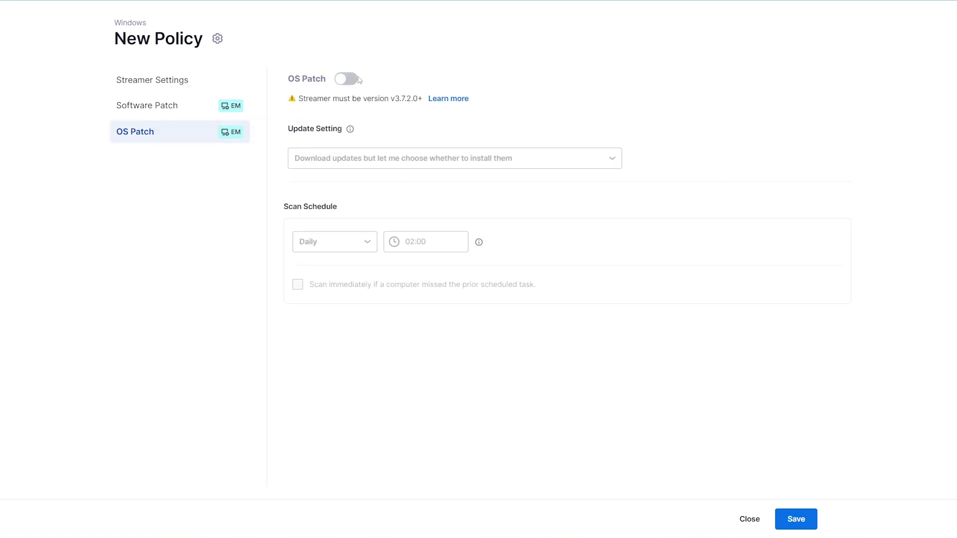
{"action": "left_click", "coordinate": [358, 81]}
{"action": "left_click", "coordinate": [418, 166]}
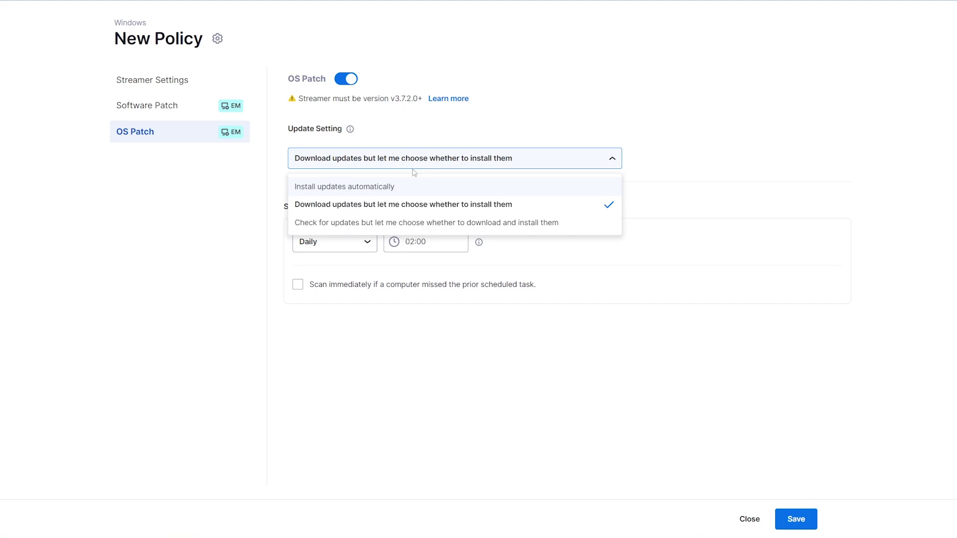
{"action": "left_click", "coordinate": [404, 207]}
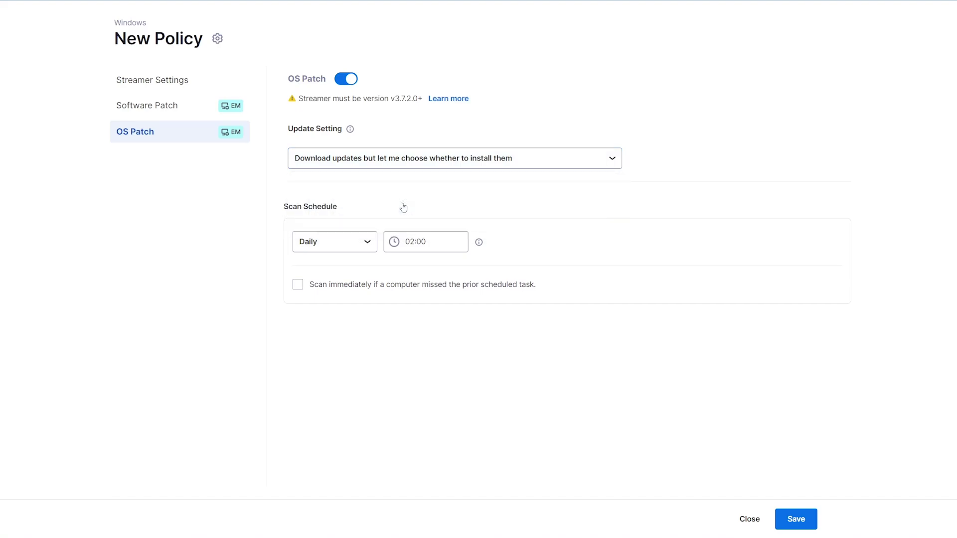
{"action": "left_click", "coordinate": [413, 243]}
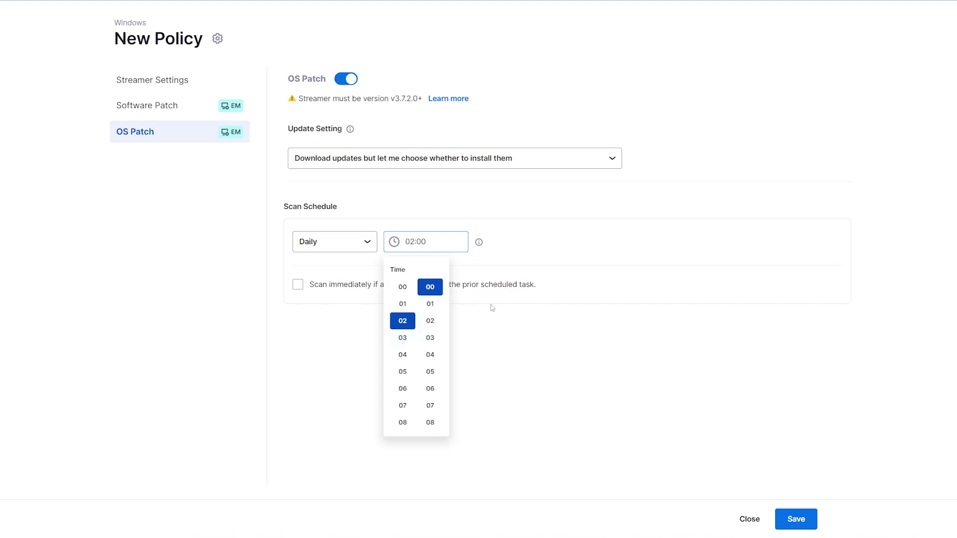
{"action": "left_click", "coordinate": [524, 316]}
{"action": "left_click", "coordinate": [489, 286]}
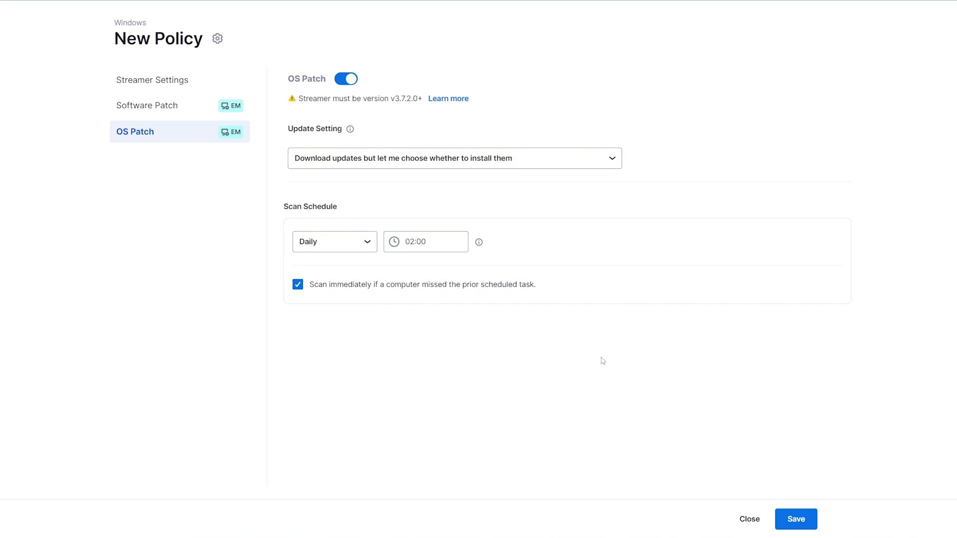
Save the OS Patch settings, then set Software Patch update hour 03 and reboot notice 5.
{"action": "left_click", "coordinate": [797, 515]}
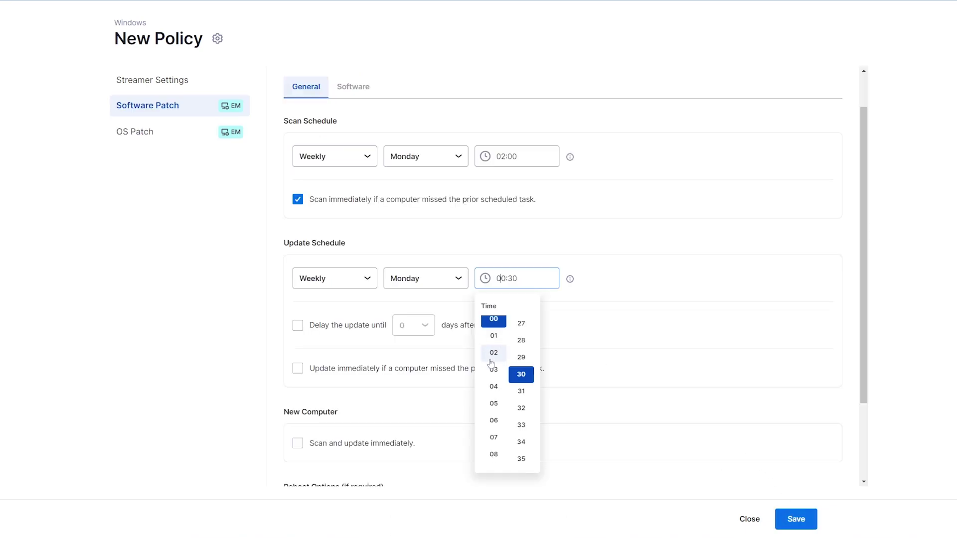
{"action": "left_click", "coordinate": [493, 370]}
{"action": "scroll", "coordinate": [628, 284], "scroll_direction": "down", "scroll_amount": 2}
{"action": "left_click", "coordinate": [511, 262]}
{"action": "left_click", "coordinate": [374, 338]}
{"action": "left_click", "coordinate": [322, 416]}
{"action": "left_click", "coordinate": [465, 372]}
{"action": "left_click", "coordinate": [449, 449]}
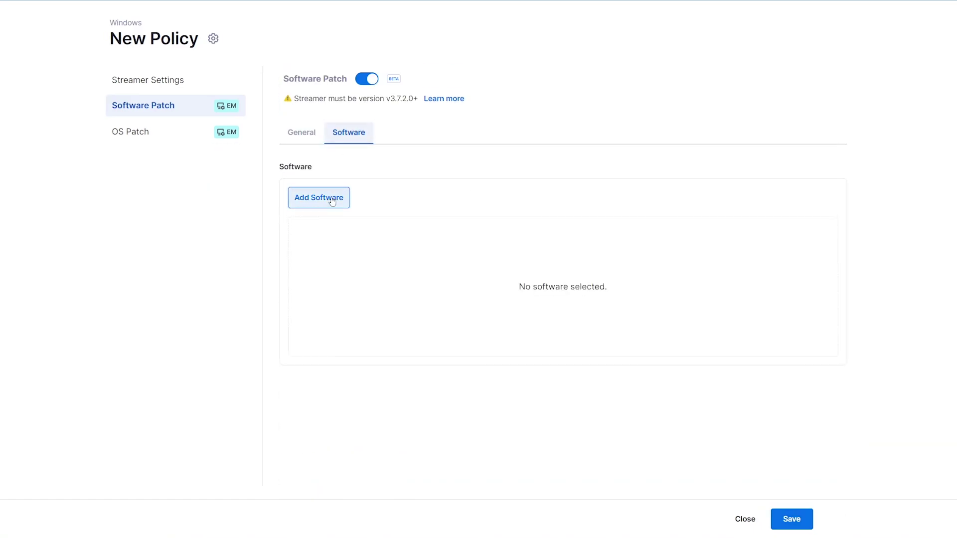
Add Google Chrome and Adobe Reader to the policy's patched software.
{"action": "left_click", "coordinate": [319, 198]}
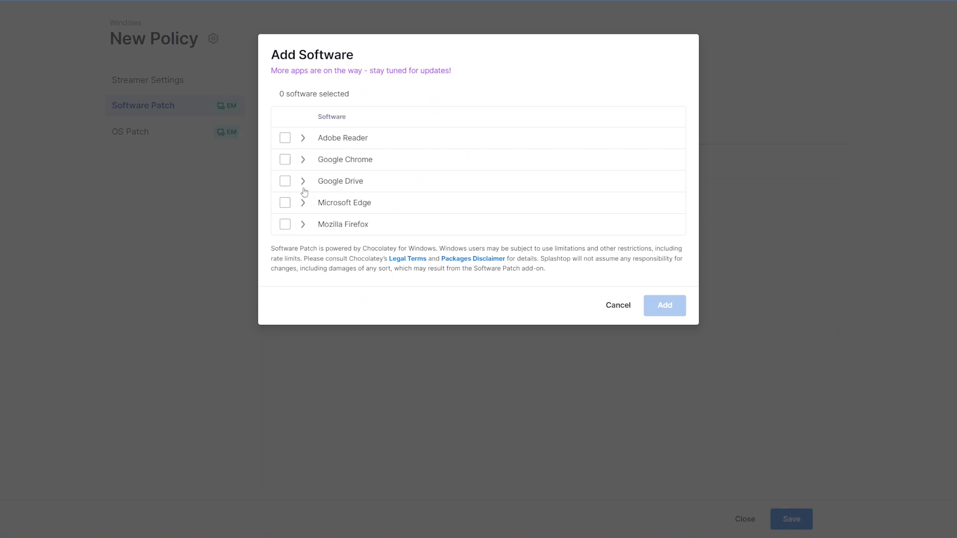
{"action": "left_click", "coordinate": [303, 160]}
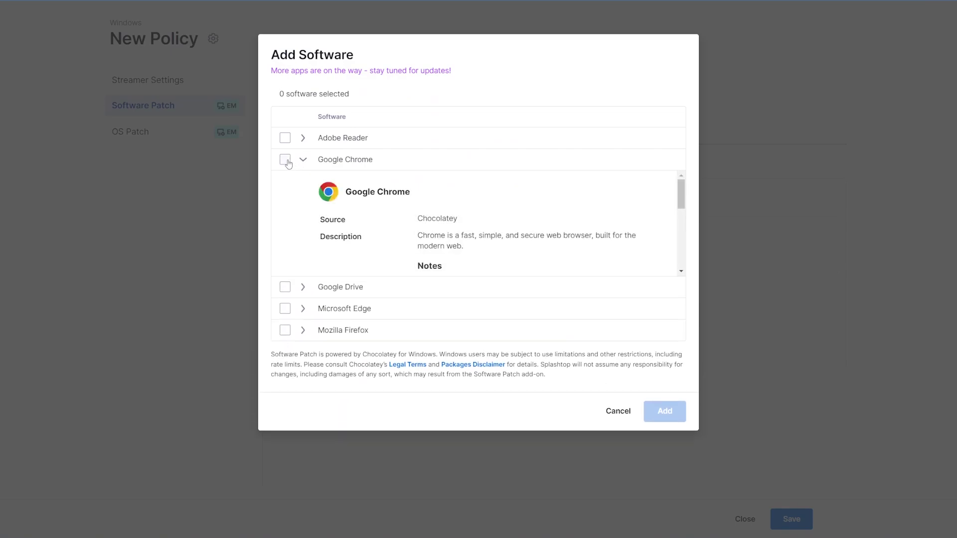
{"action": "left_click", "coordinate": [285, 160]}
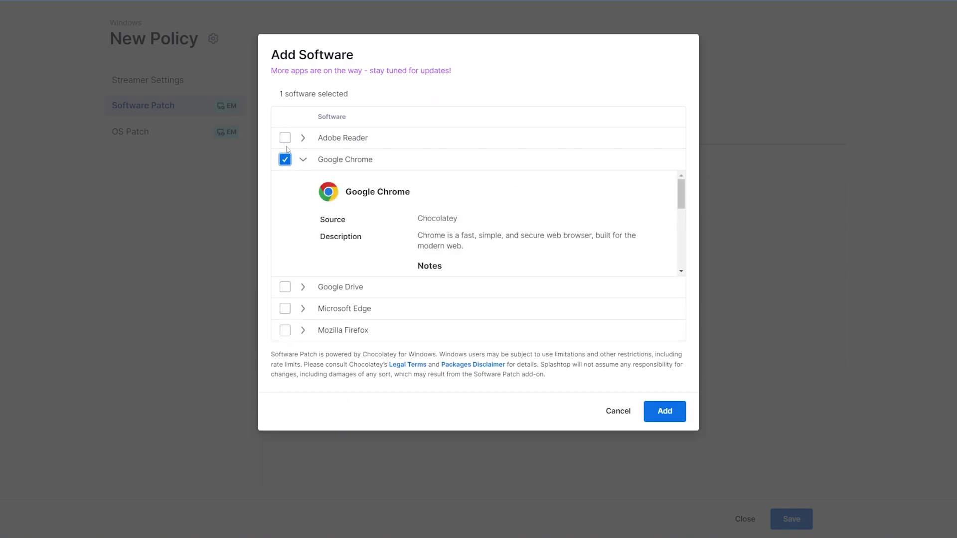
{"action": "left_click", "coordinate": [285, 138]}
{"action": "scroll", "coordinate": [374, 225], "scroll_direction": "down", "scroll_amount": 5}
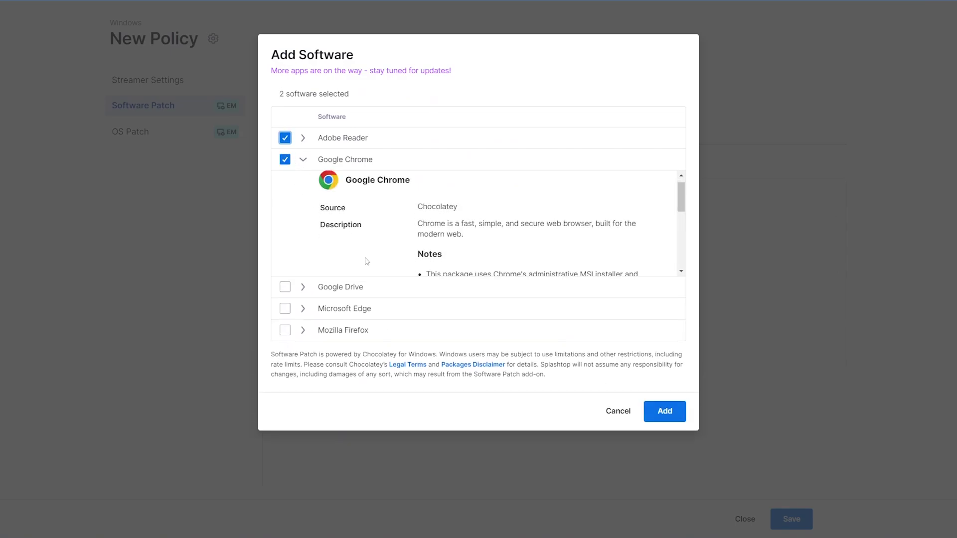
{"action": "left_click", "coordinate": [665, 411]}
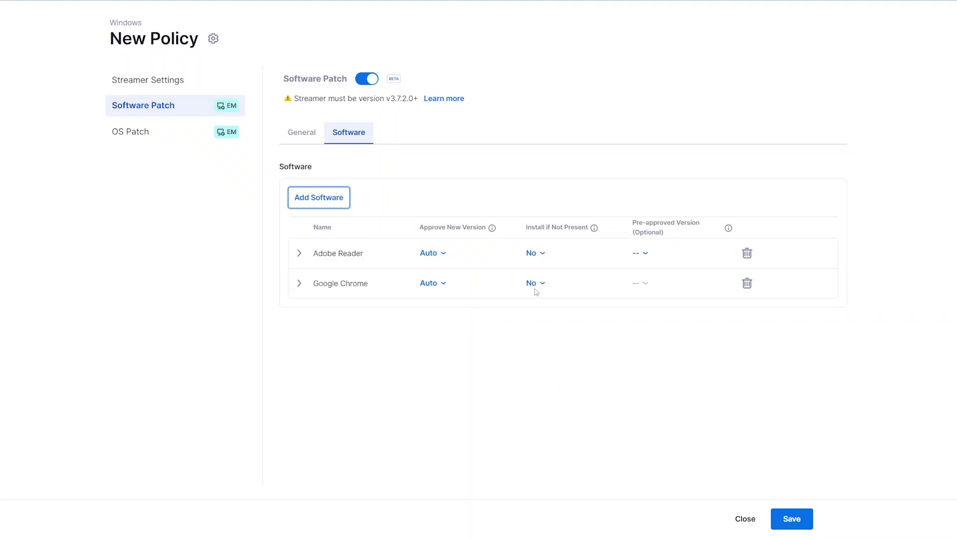
Install Adobe Reader and Google Chrome if not present, keeping automatic version approval.
{"action": "left_click", "coordinate": [532, 253]}
{"action": "left_click", "coordinate": [536, 275]}
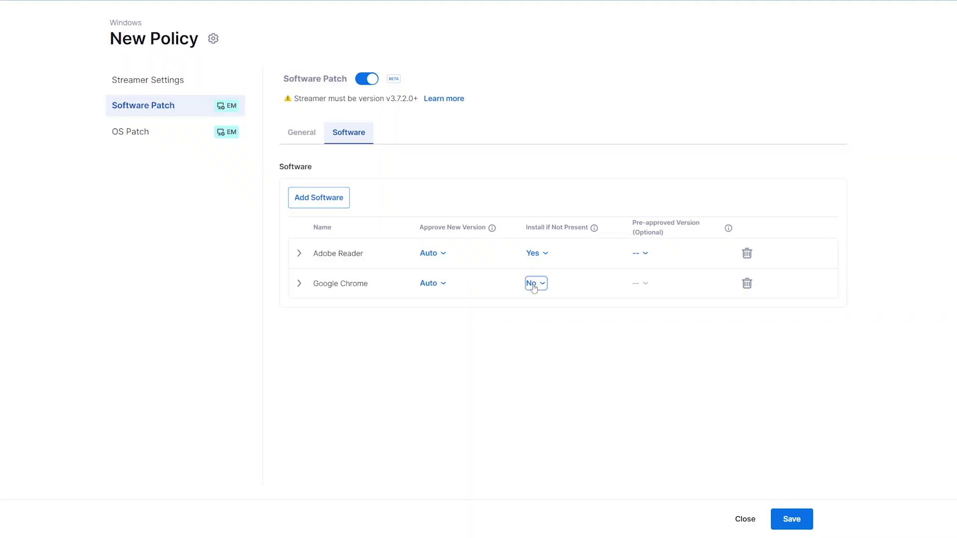
{"action": "left_click", "coordinate": [537, 305]}
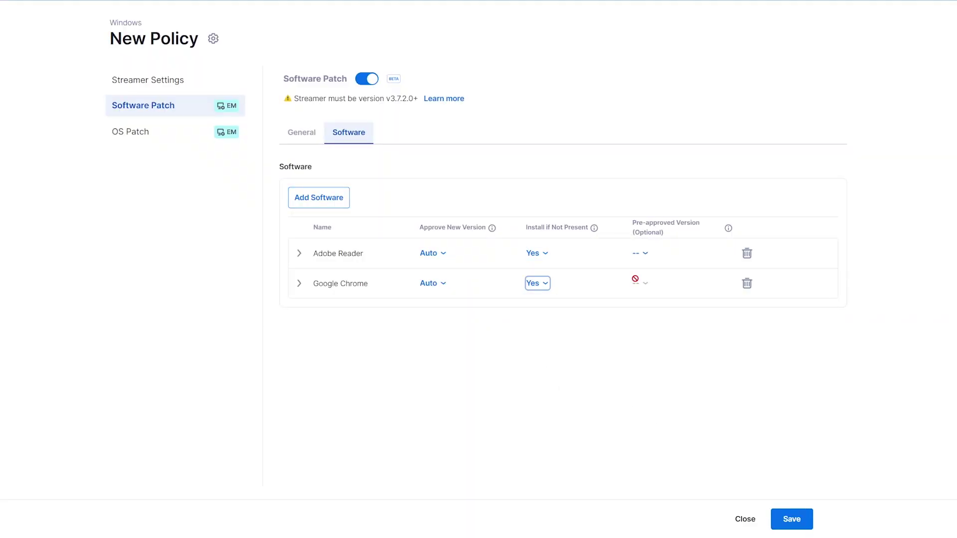
{"action": "left_click", "coordinate": [436, 255]}
{"action": "left_click", "coordinate": [424, 357]}
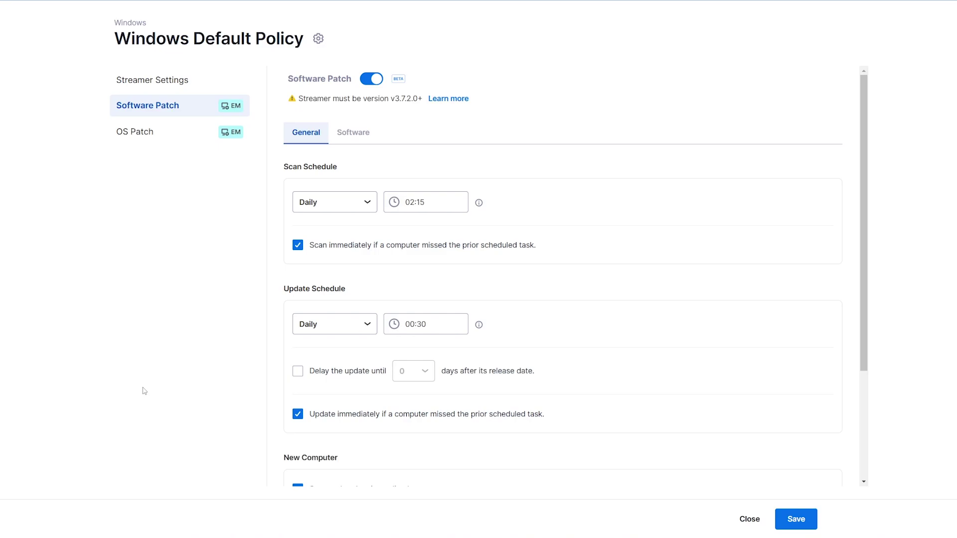
Inspect the scan frequency choices and scan time picker without changing them.
{"action": "left_click", "coordinate": [352, 211]}
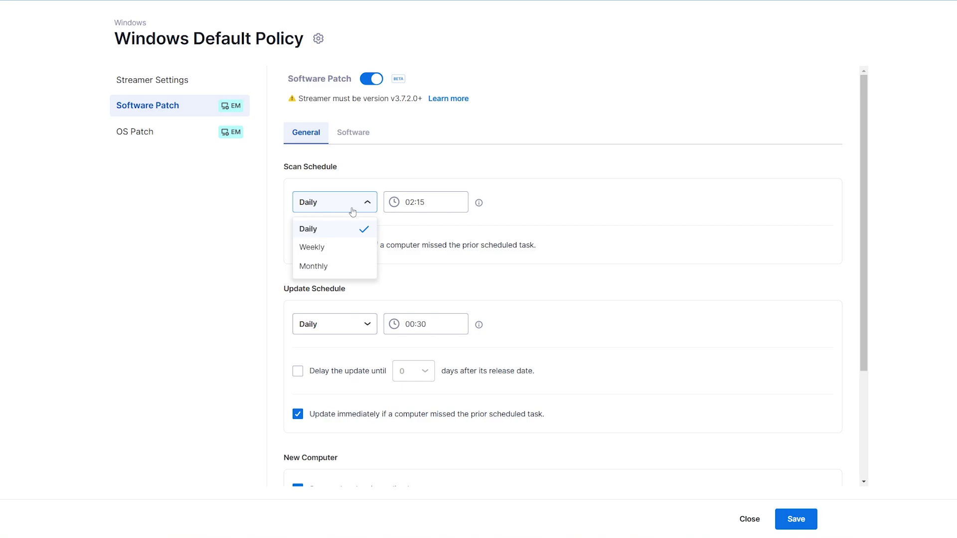
{"action": "left_click", "coordinate": [433, 199]}
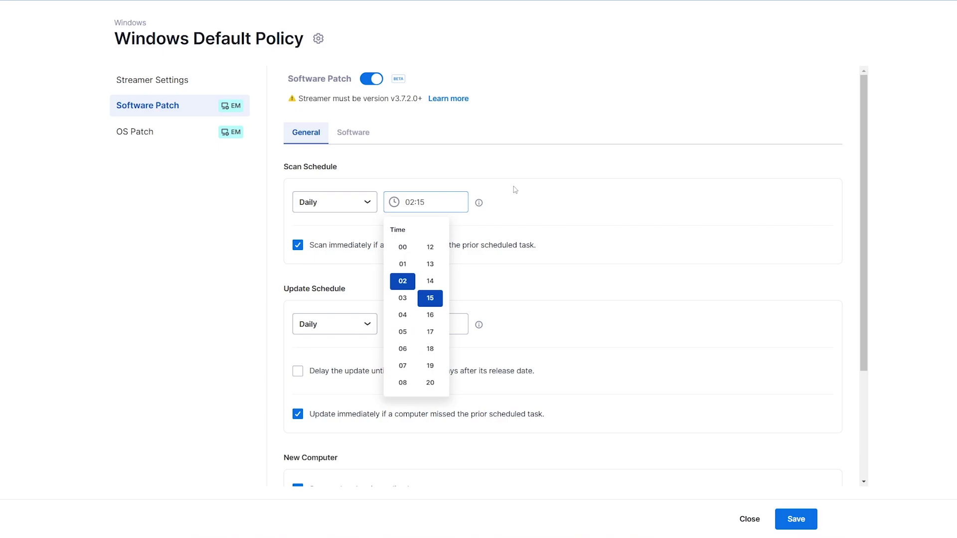
{"action": "left_click", "coordinate": [514, 192]}
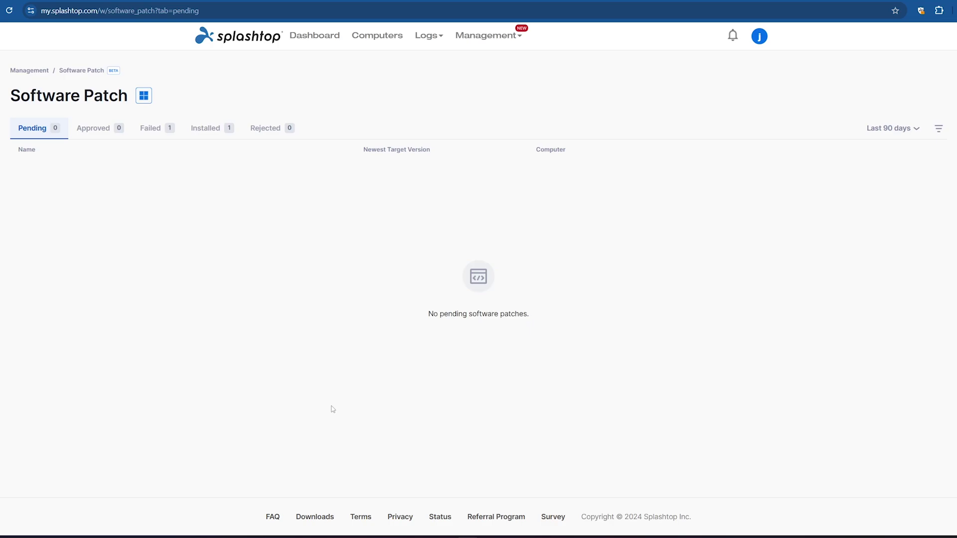
View the failed Adobe Reader patch details, then list installed patches showing Mozilla Firefox 131.0.3.
{"action": "left_click", "coordinate": [151, 128]}
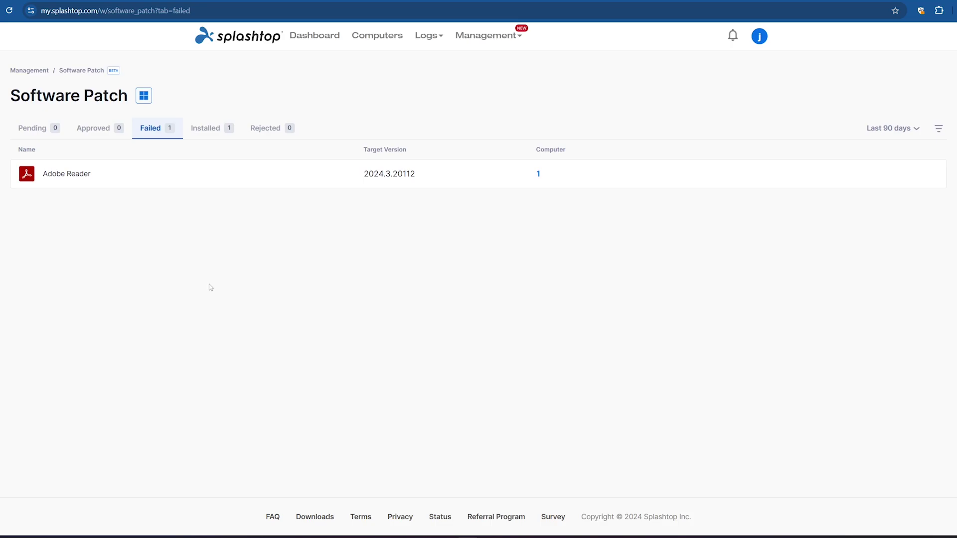
{"action": "left_click", "coordinate": [333, 176]}
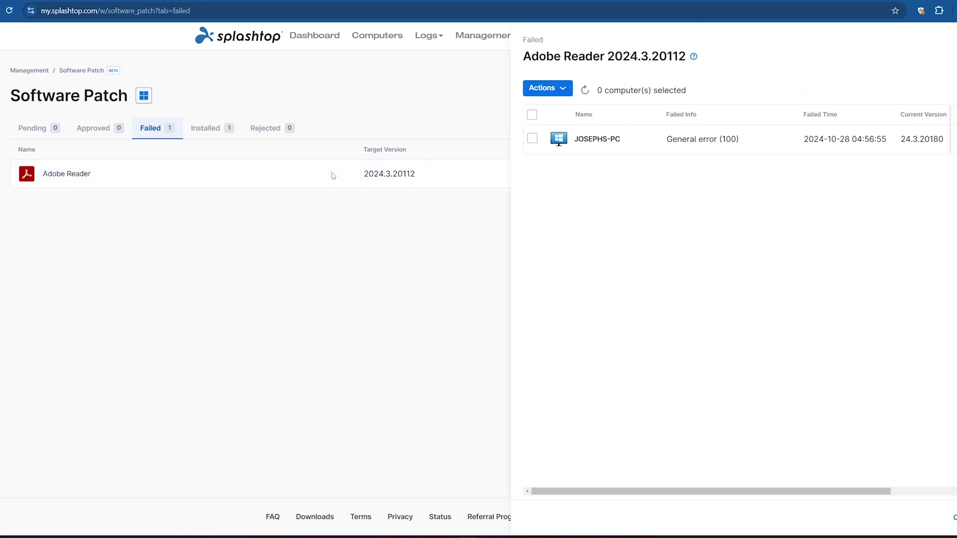
{"action": "left_click_drag", "start_coordinate": [707, 492], "coordinate": [801, 487]}
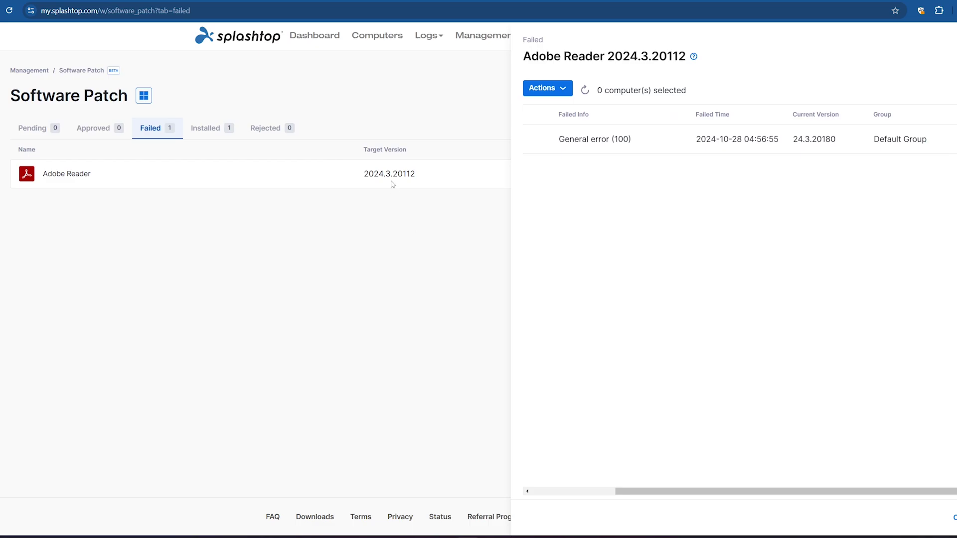
{"action": "left_click", "coordinate": [206, 128]}
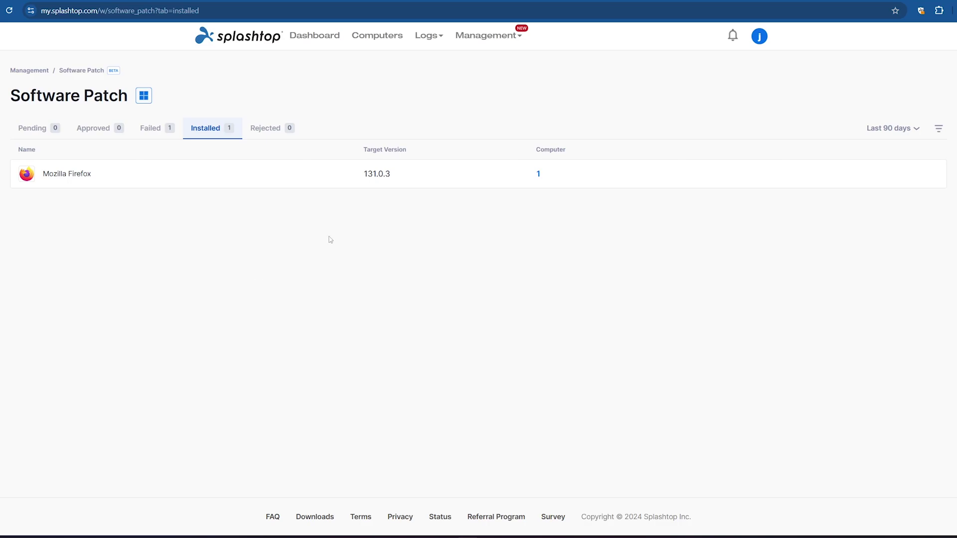
Inspect the installed Firefox patch details, the computer's patch history, and the failed-patch filter.
{"action": "left_click", "coordinate": [323, 186]}
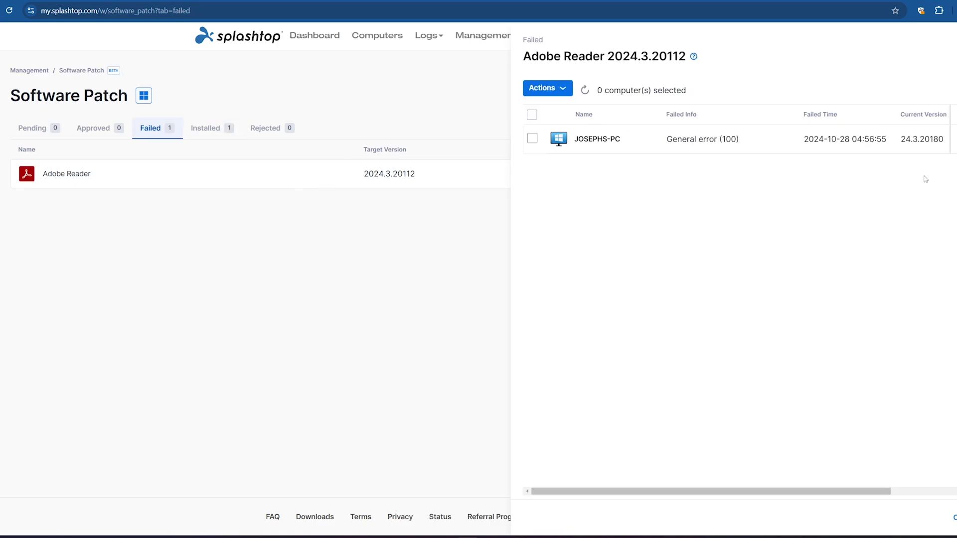
{"action": "left_click", "coordinate": [954, 147]}
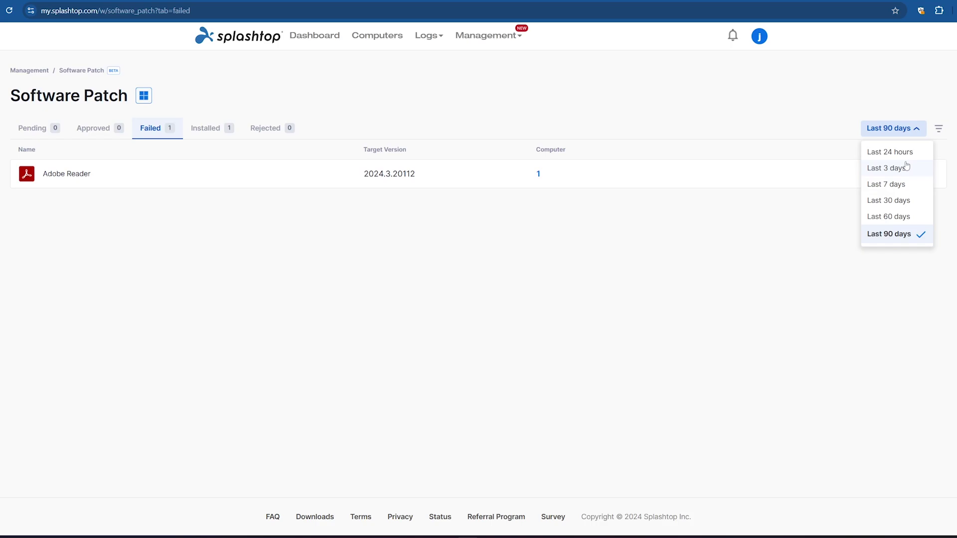
{"action": "left_click", "coordinate": [938, 128]}
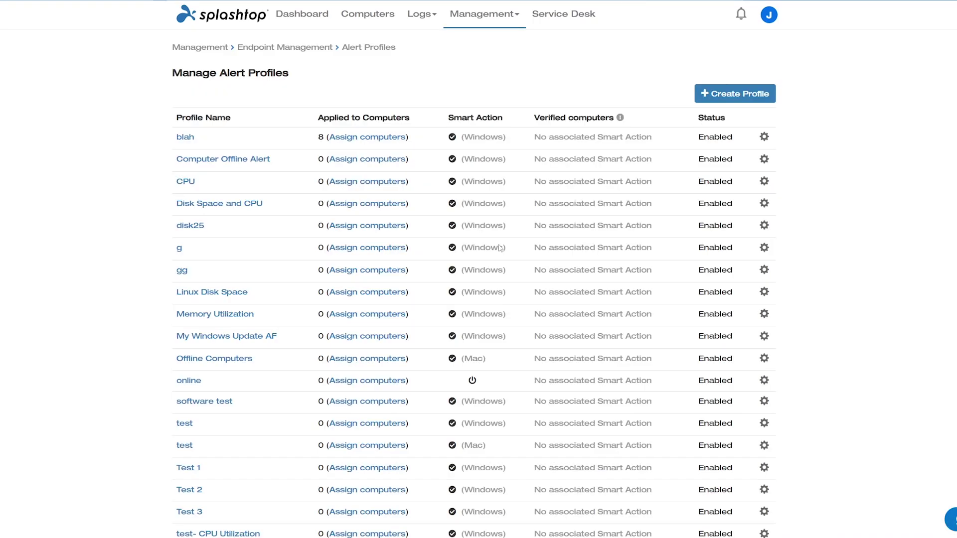
Start a new alert profile named Test Profile with an emailed CPU Utilization alert.
{"action": "left_click", "coordinate": [722, 96]}
{"action": "type", "text": "Test Profile"}
{"action": "left_click", "coordinate": [727, 77]}
{"action": "left_click", "coordinate": [712, 97]}
{"action": "left_click", "coordinate": [421, 174]}
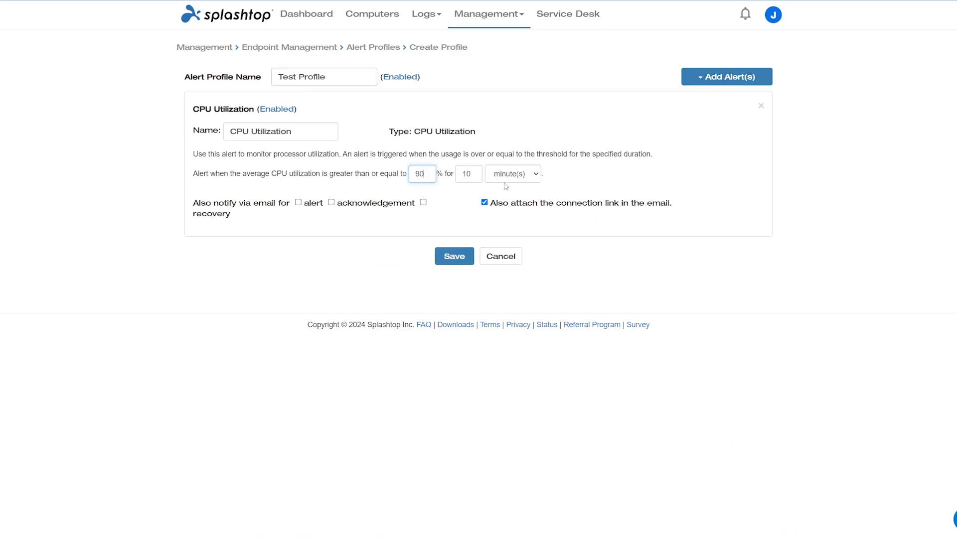
{"action": "left_click", "coordinate": [298, 203]}
Add an emailed Computer Offline alert with a 30-minute duration.
{"action": "left_click", "coordinate": [727, 76]}
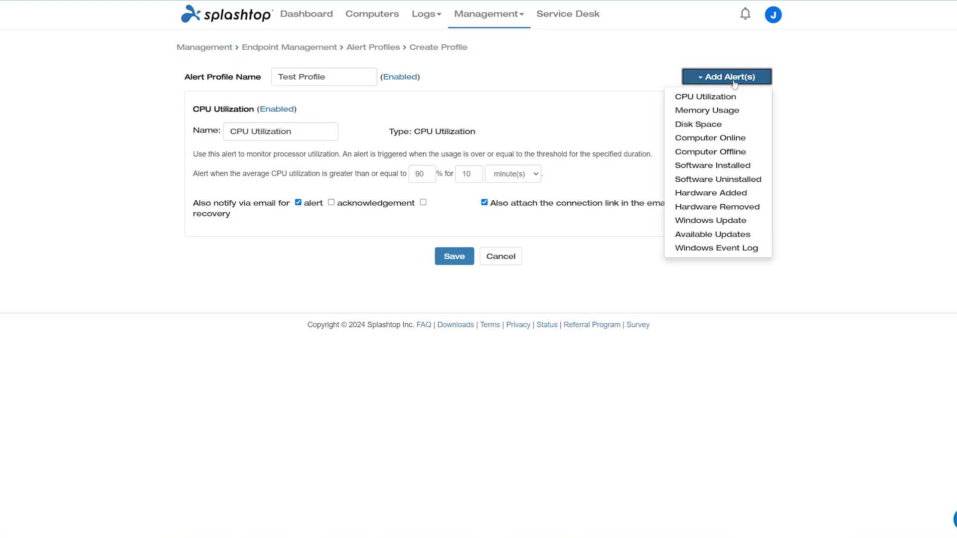
{"action": "left_click", "coordinate": [711, 152]}
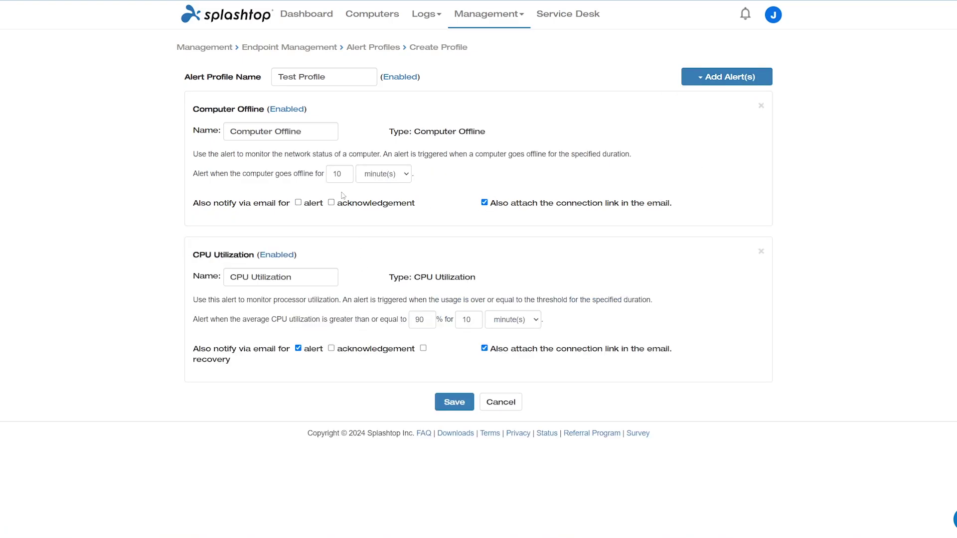
{"action": "double_click", "coordinate": [345, 174]}
{"action": "type", "text": "30"}
{"action": "left_click", "coordinate": [424, 190]}
{"action": "left_click", "coordinate": [299, 203]}
Add an emailed Hardware Added alert monitoring USB devices.
{"action": "left_click", "coordinate": [727, 76]}
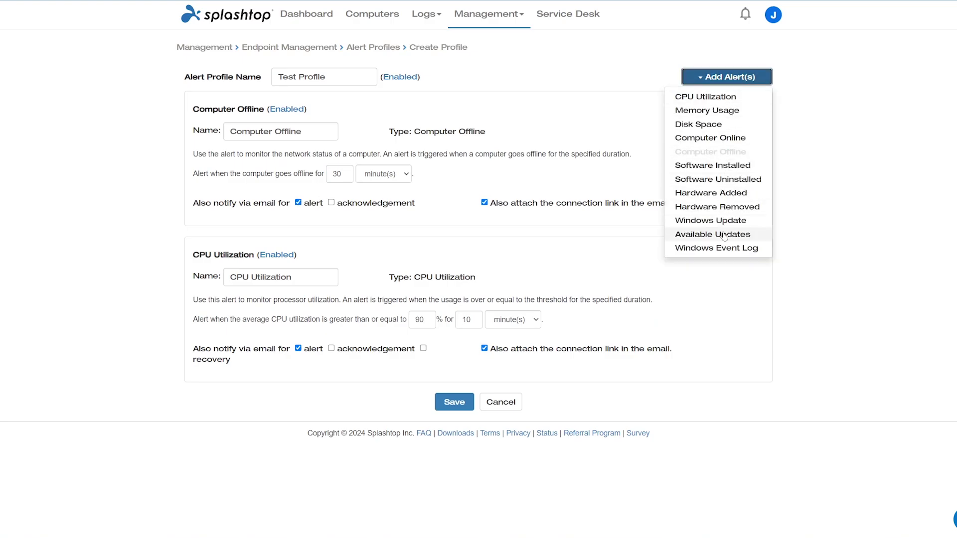
{"action": "left_click", "coordinate": [711, 193]}
{"action": "left_click", "coordinate": [254, 190]}
{"action": "left_click", "coordinate": [253, 217]}
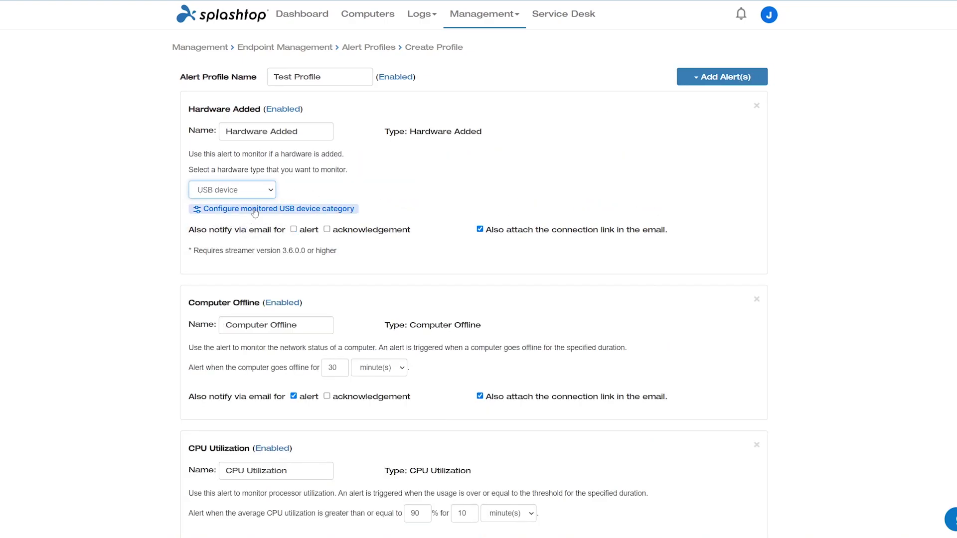
{"action": "left_click", "coordinate": [257, 209]}
{"action": "left_click", "coordinate": [442, 180]}
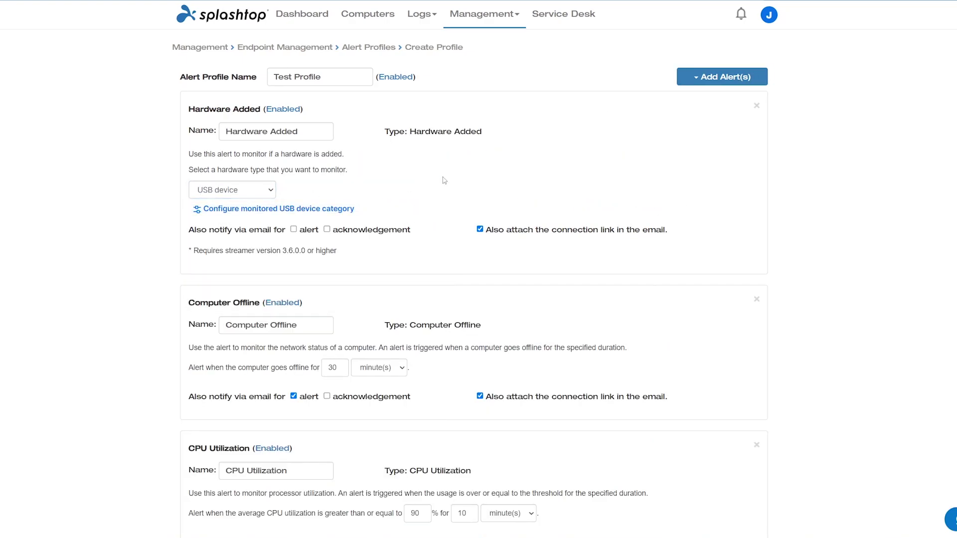
{"action": "left_click", "coordinate": [296, 230]}
Dismiss the alert type list and save Test Profile.
{"action": "left_click", "coordinate": [737, 78]}
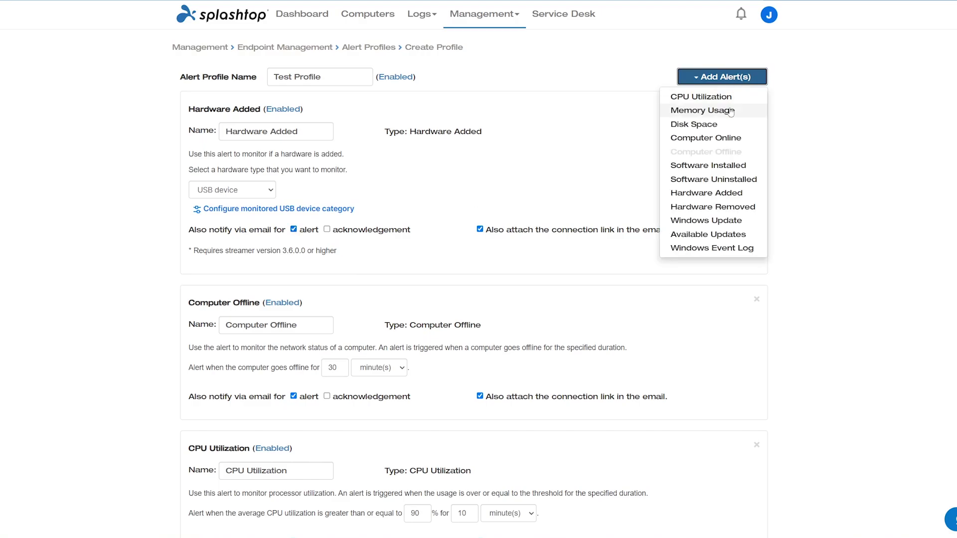
{"action": "left_click", "coordinate": [738, 192]}
{"action": "scroll", "coordinate": [472, 450], "scroll_direction": "down", "scroll_amount": 2}
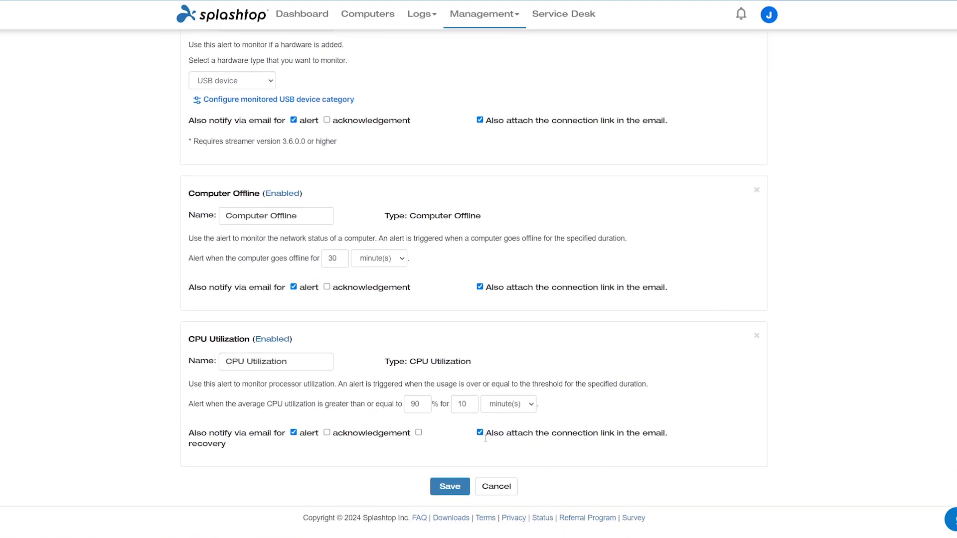
{"action": "left_click", "coordinate": [446, 486]}
{"action": "scroll", "coordinate": [449, 460], "scroll_direction": "down", "scroll_amount": 3}
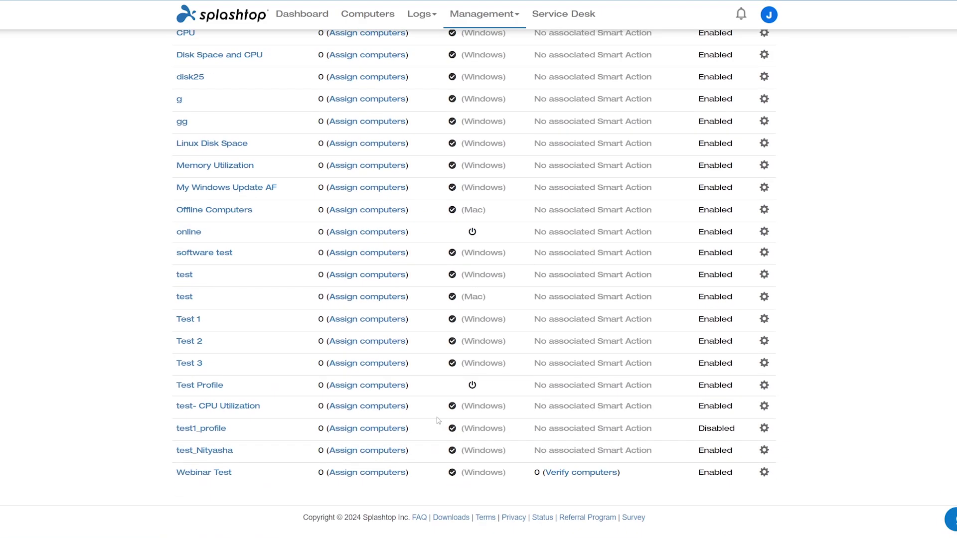
Open Windows smart actions for Test Profile, trying then removing a Hardware Added trigger.
{"action": "left_click", "coordinate": [471, 385]}
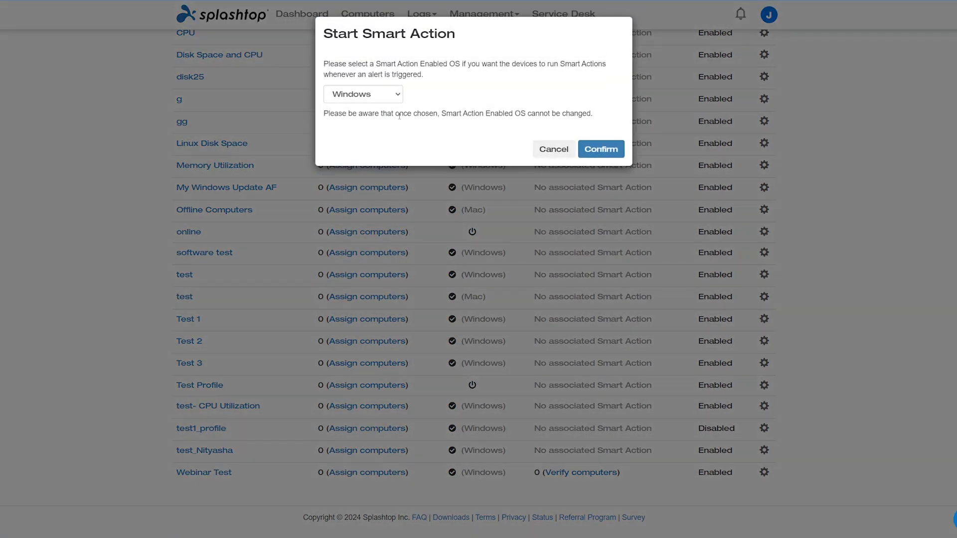
{"action": "left_click", "coordinate": [595, 151]}
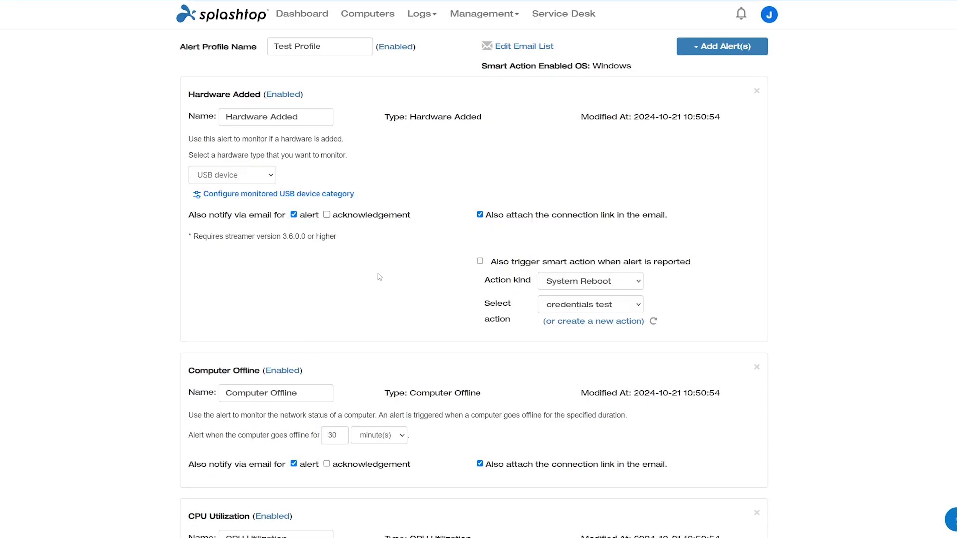
{"action": "scroll", "coordinate": [620, 310], "scroll_direction": "down", "scroll_amount": 1}
{"action": "scroll", "coordinate": [620, 310], "scroll_direction": "down", "scroll_amount": 1}
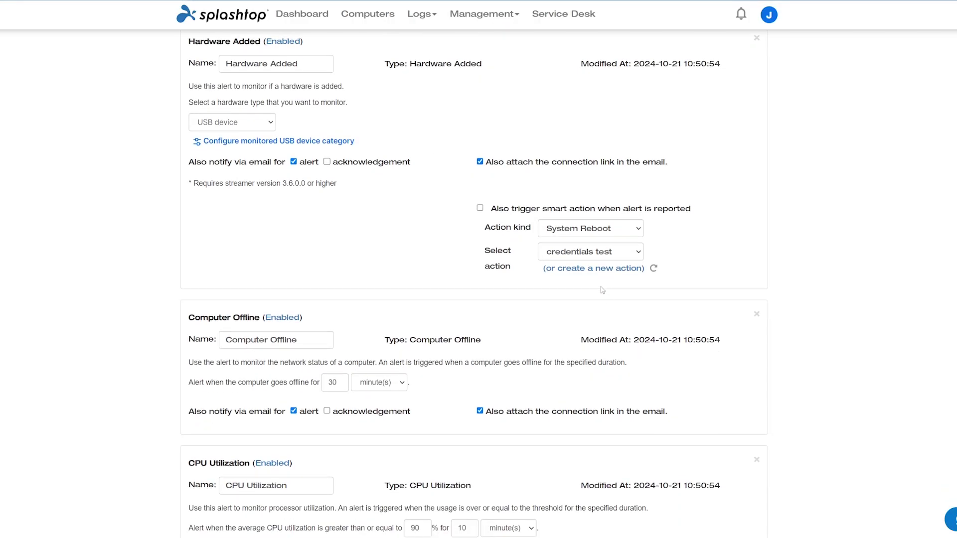
{"action": "left_click", "coordinate": [481, 208]}
{"action": "left_click", "coordinate": [565, 231]}
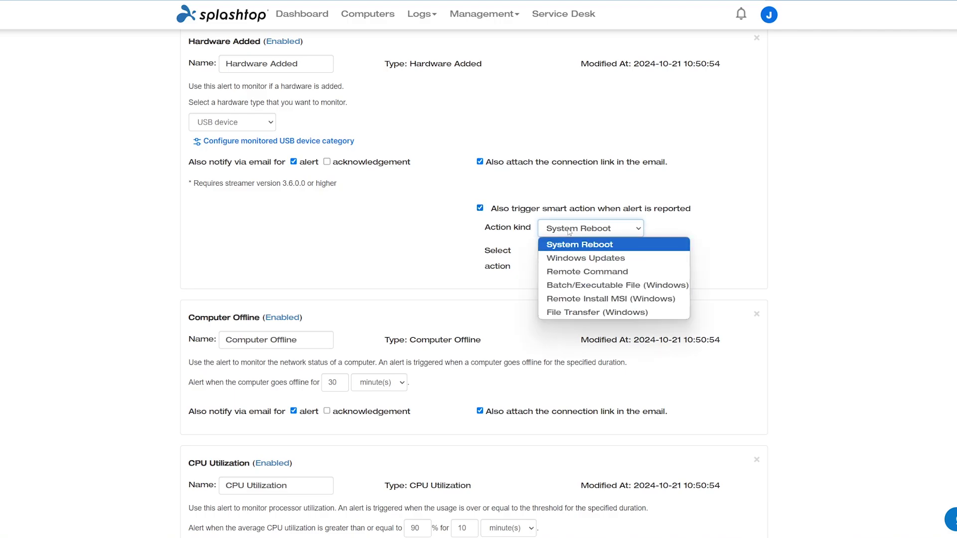
{"action": "left_click", "coordinate": [481, 208]}
{"action": "scroll", "coordinate": [483, 260], "scroll_direction": "down", "scroll_amount": 2}
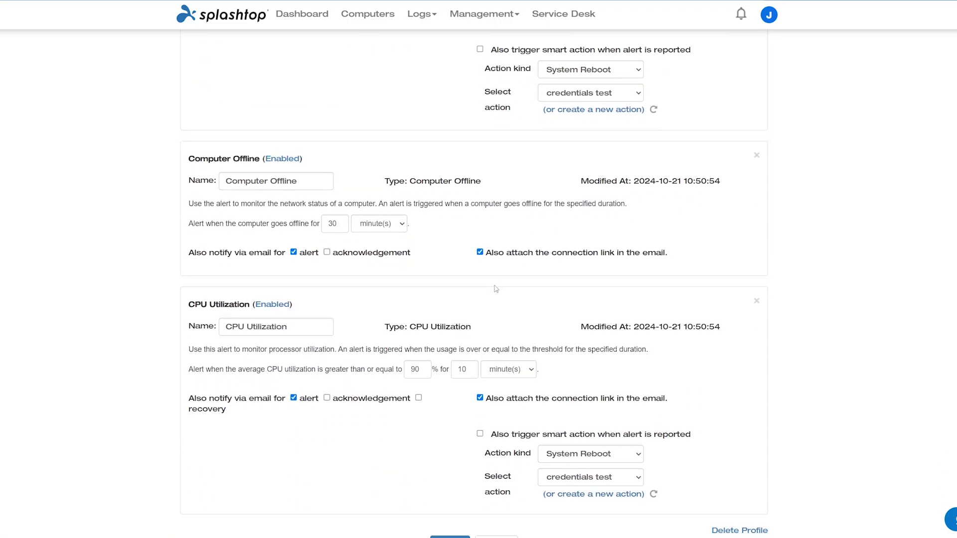
{"action": "scroll", "coordinate": [496, 289], "scroll_direction": "down", "scroll_amount": 1}
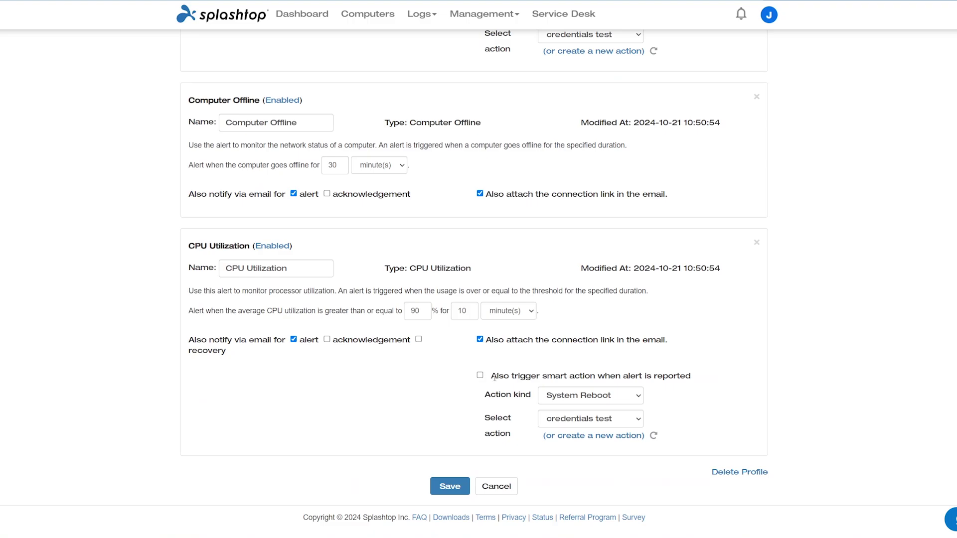
Keep credentials test as the CPU Utilization smart action and save.
{"action": "left_click", "coordinate": [562, 425]}
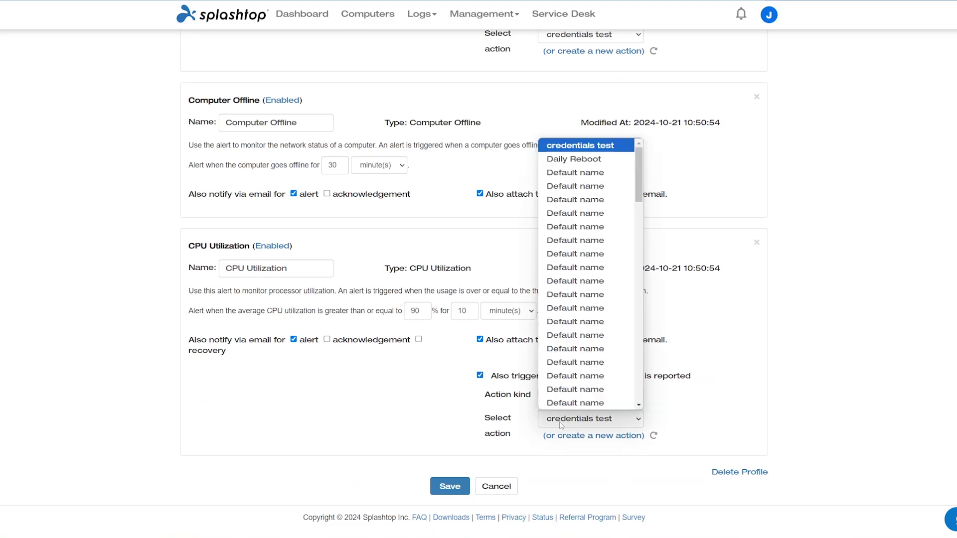
{"action": "left_click", "coordinate": [561, 424]}
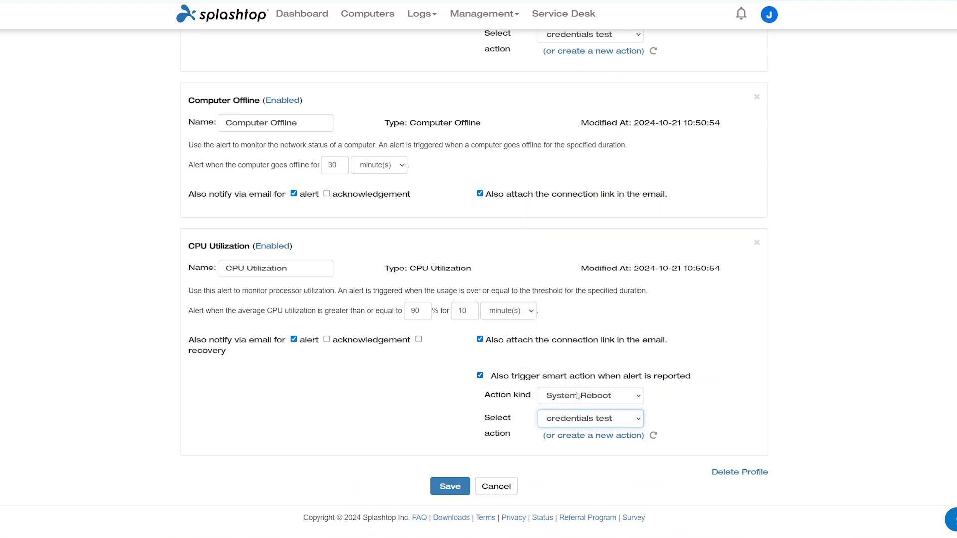
{"action": "left_click", "coordinate": [450, 485]}
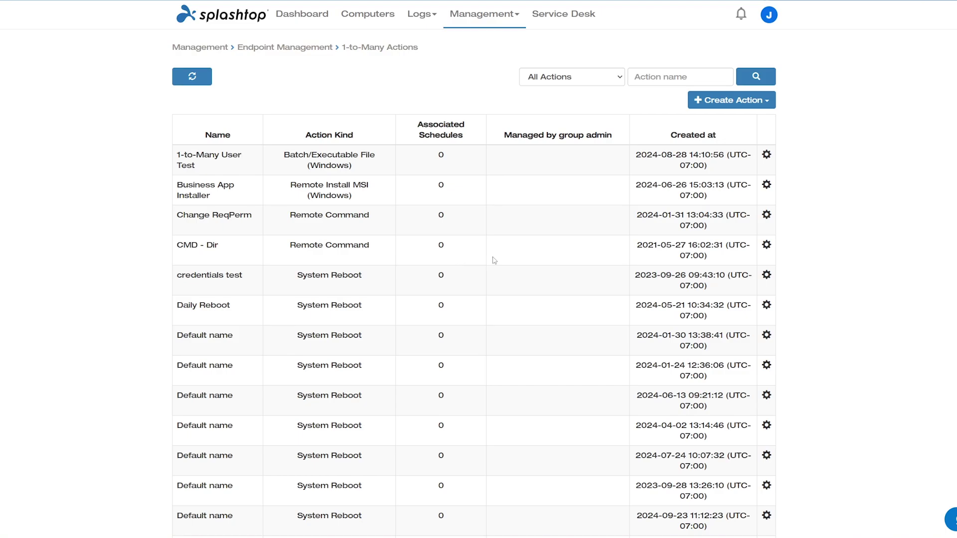
{"action": "scroll", "coordinate": [493, 264], "scroll_direction": "down", "scroll_amount": 1}
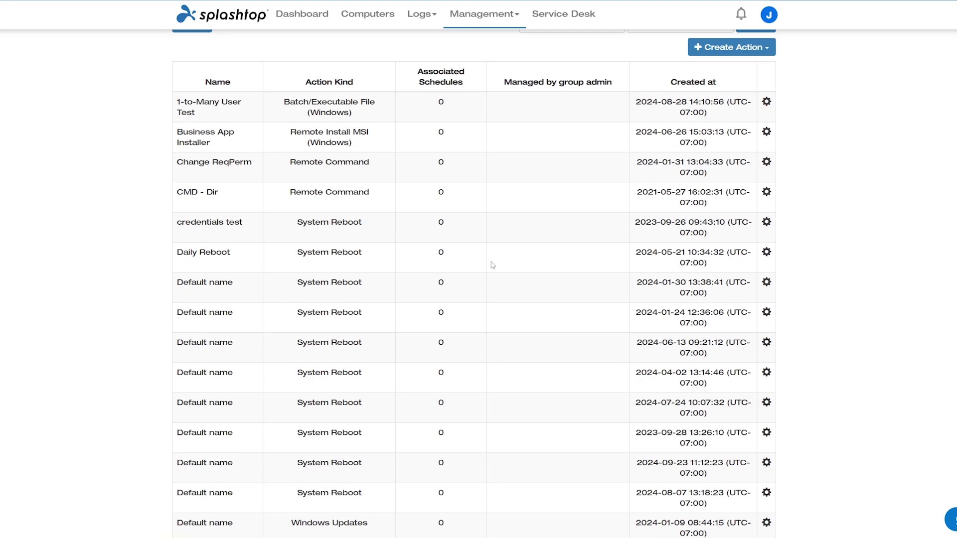
{"action": "scroll", "coordinate": [494, 262], "scroll_direction": "up", "scroll_amount": 1}
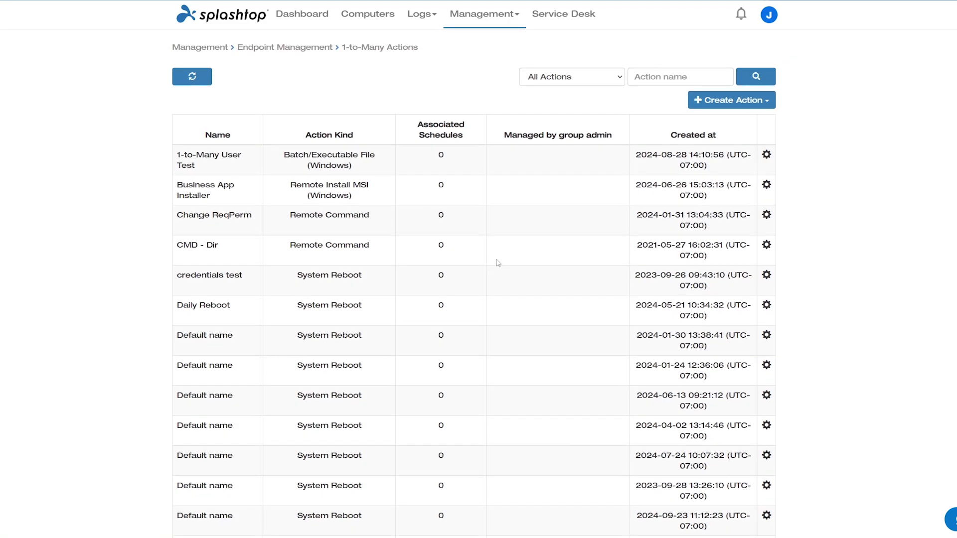
Review the action types in the Create Action dropdown.
{"action": "left_click", "coordinate": [744, 99]}
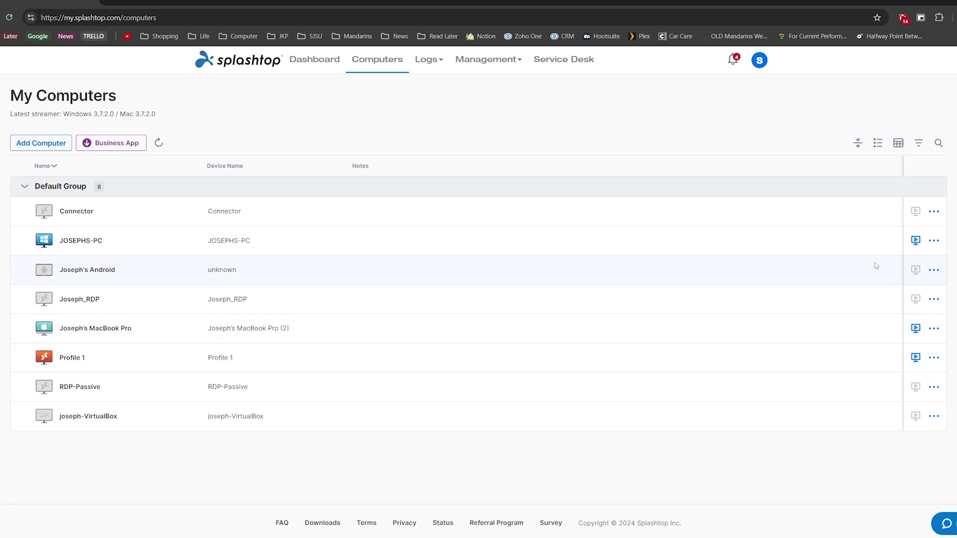
Force-quit ArmouryWebBrowserEdge.exe through JOSEPHS-PC's remote Task Manager.
{"action": "left_click", "coordinate": [859, 368]}
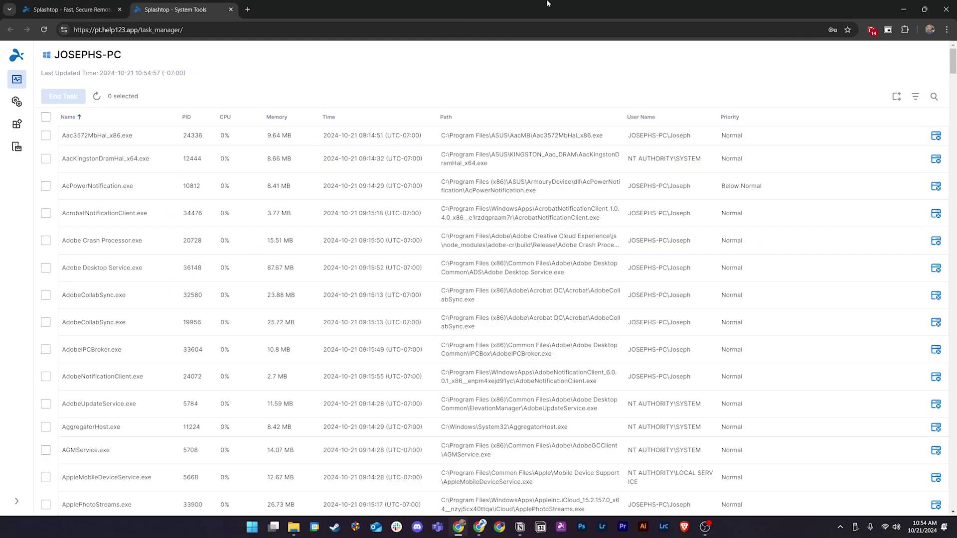
{"action": "scroll", "coordinate": [410, 225], "scroll_direction": "down", "scroll_amount": 3}
{"action": "scroll", "coordinate": [405, 278], "scroll_direction": "down", "scroll_amount": 1}
{"action": "scroll", "coordinate": [405, 277], "scroll_direction": "down", "scroll_amount": 2}
{"action": "scroll", "coordinate": [412, 276], "scroll_direction": "down", "scroll_amount": 2}
{"action": "scroll", "coordinate": [400, 294], "scroll_direction": "up", "scroll_amount": 1}
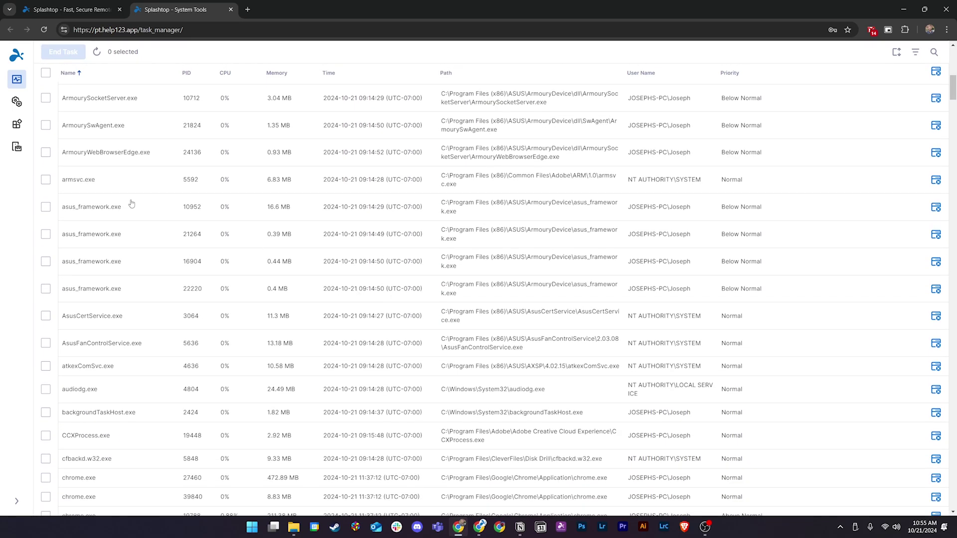
{"action": "left_click", "coordinate": [46, 151]}
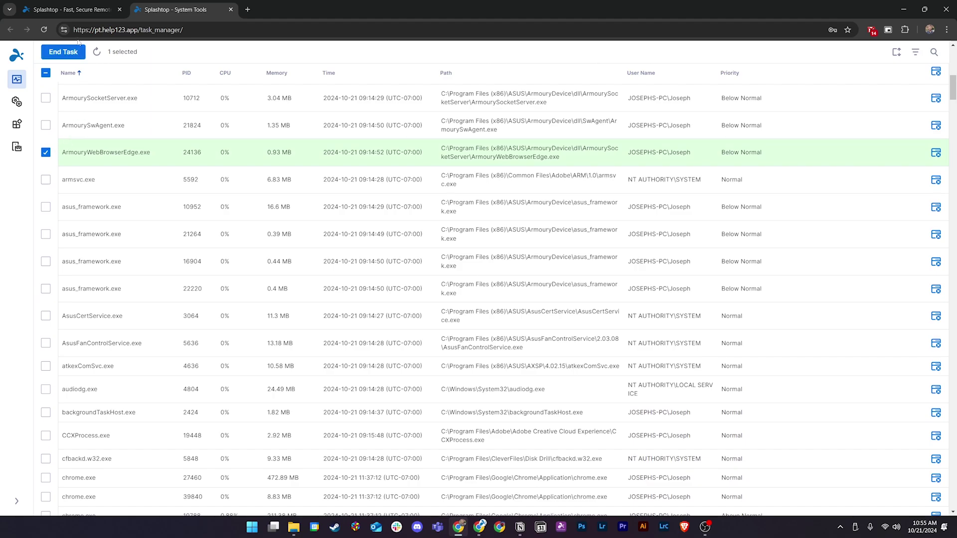
{"action": "left_click", "coordinate": [67, 52]}
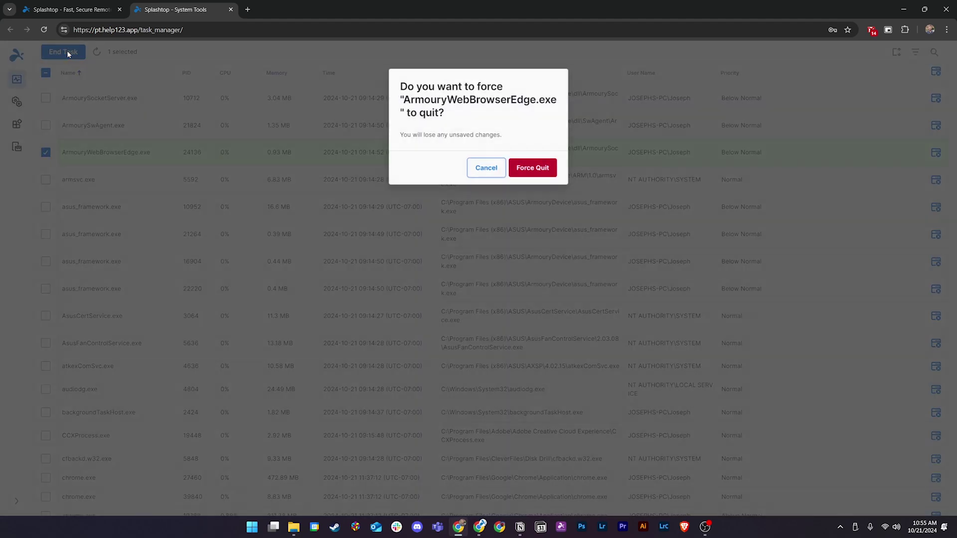
{"action": "left_click", "coordinate": [544, 171]}
Browse the remote PC's services and expand the HKEY_LOCAL_MACHINE, DRIVERS and SAM registry keys.
{"action": "left_click", "coordinate": [17, 101]}
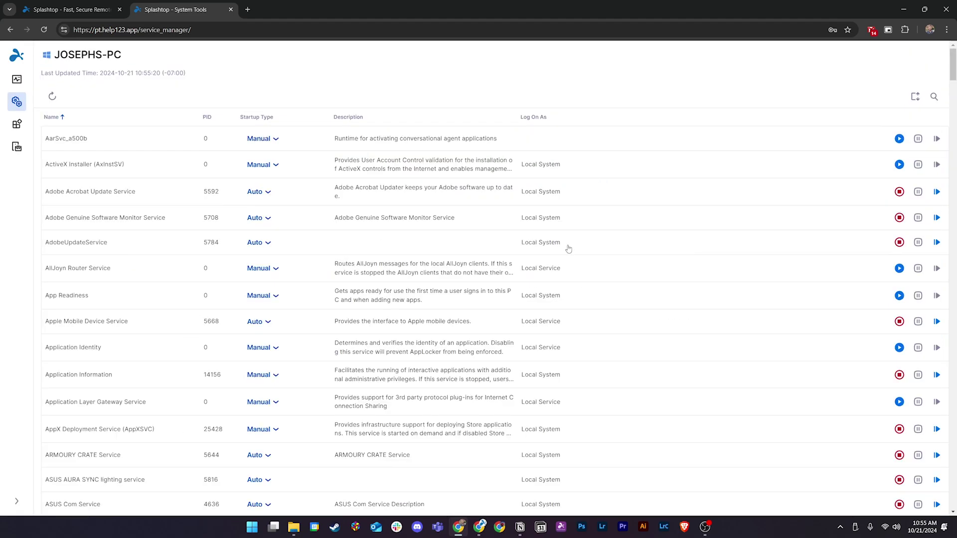
{"action": "scroll", "coordinate": [558, 257], "scroll_direction": "down", "scroll_amount": 3}
{"action": "scroll", "coordinate": [539, 266], "scroll_direction": "down", "scroll_amount": 3}
{"action": "scroll", "coordinate": [524, 271], "scroll_direction": "down", "scroll_amount": 2}
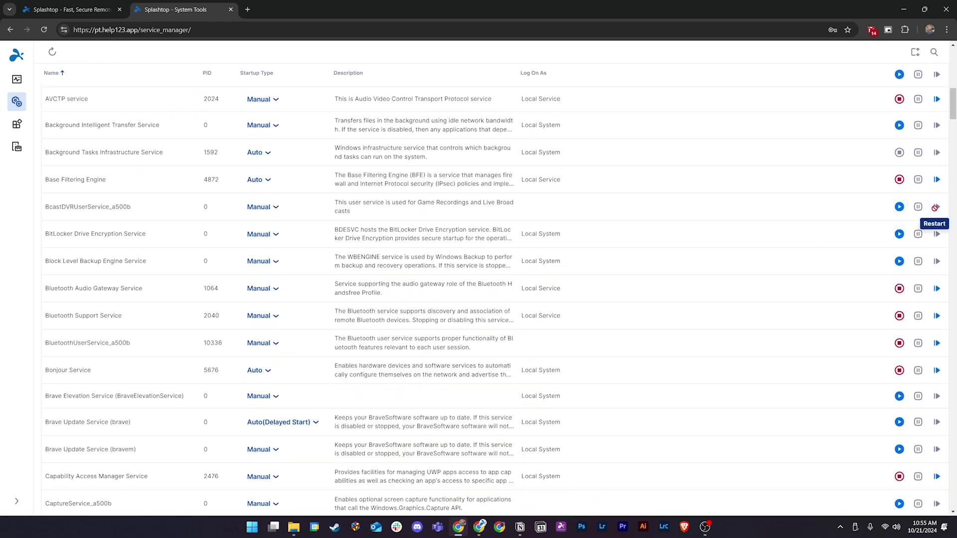
{"action": "left_click", "coordinate": [16, 124]}
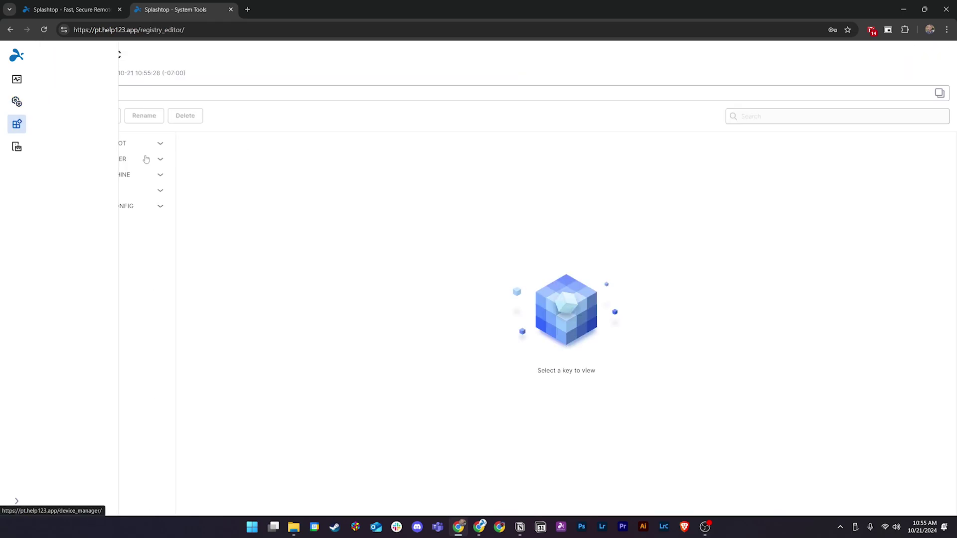
{"action": "left_click", "coordinate": [161, 177]}
{"action": "left_click", "coordinate": [159, 207]}
{"action": "left_click", "coordinate": [159, 255]}
In Device Manager, disable the V555-G1 audio device under Audio Endpoint.
{"action": "left_click", "coordinate": [31, 147]}
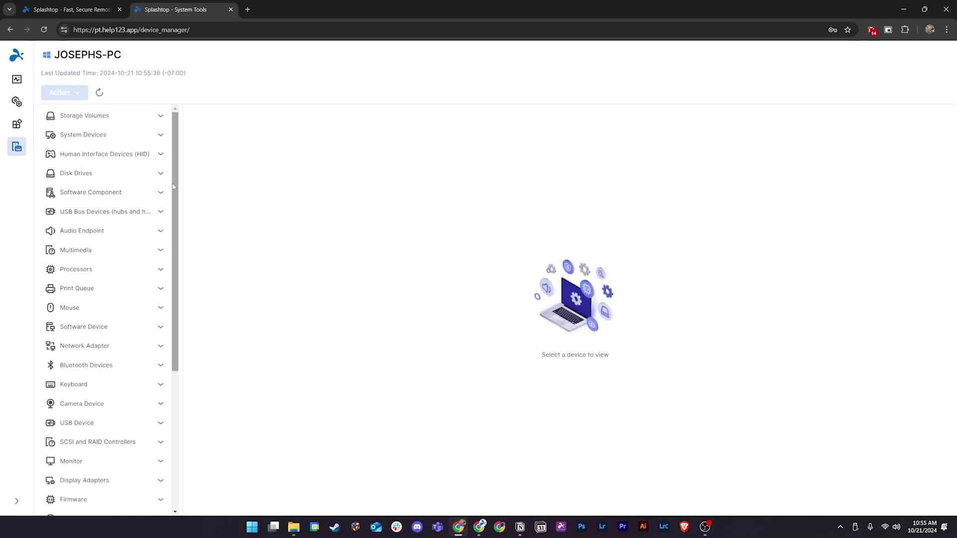
{"action": "left_click", "coordinate": [160, 157]}
{"action": "scroll", "coordinate": [120, 269], "scroll_direction": "down", "scroll_amount": 3}
{"action": "scroll", "coordinate": [152, 234], "scroll_direction": "down", "scroll_amount": 2}
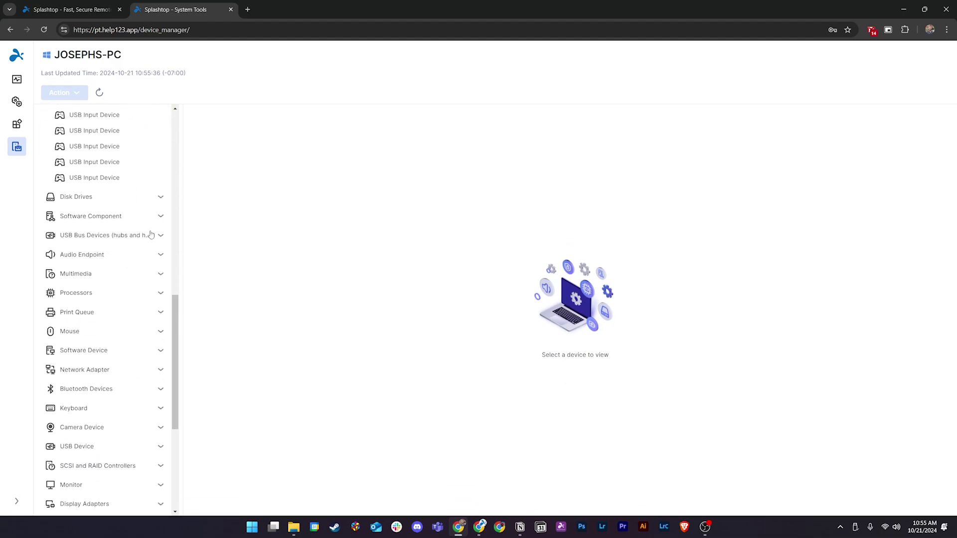
{"action": "left_click", "coordinate": [160, 254]}
{"action": "scroll", "coordinate": [134, 248], "scroll_direction": "down", "scroll_amount": 1}
{"action": "left_click", "coordinate": [131, 227]}
{"action": "left_click", "coordinate": [82, 93]}
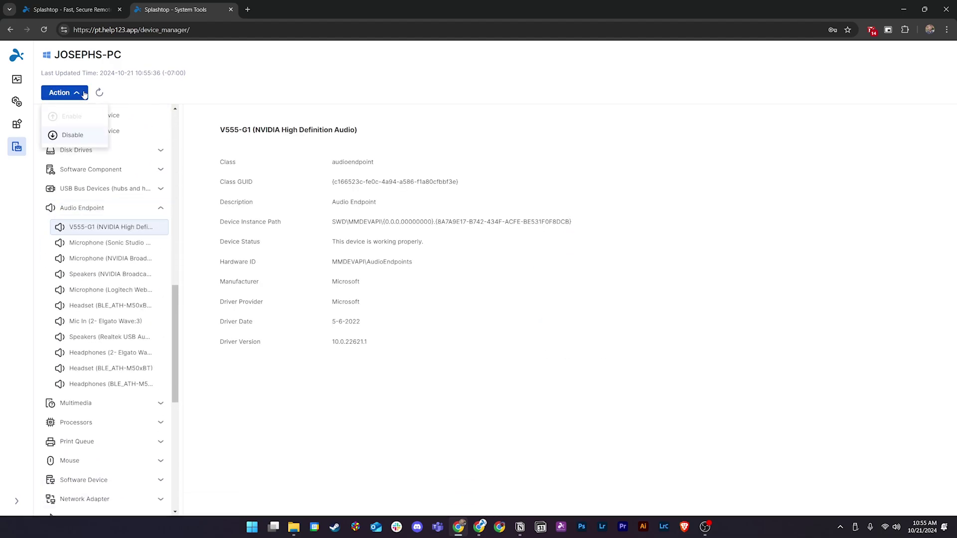
{"action": "left_click", "coordinate": [73, 135]}
{"action": "left_click", "coordinate": [552, 164]}
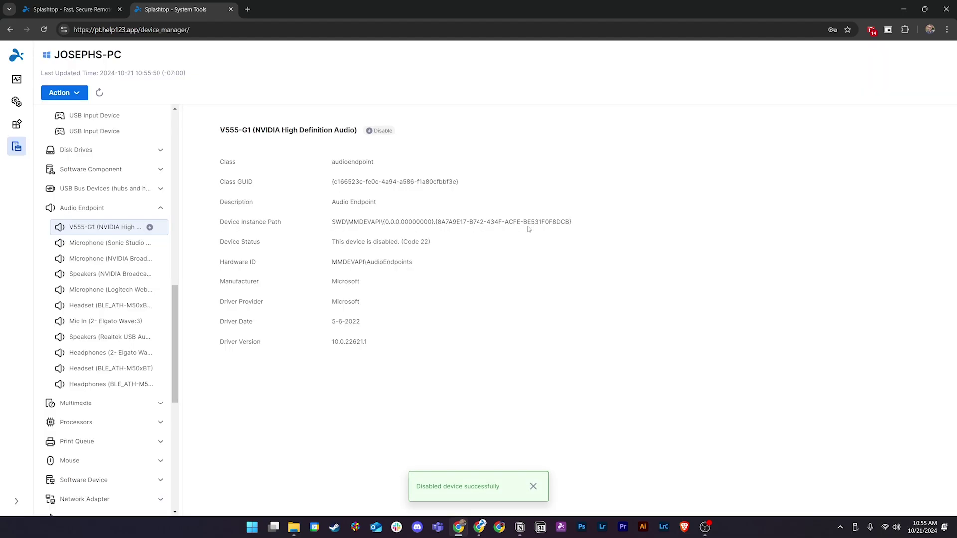
{"action": "left_click", "coordinate": [150, 243]}
{"action": "scroll", "coordinate": [152, 244], "scroll_direction": "up", "scroll_amount": 1}
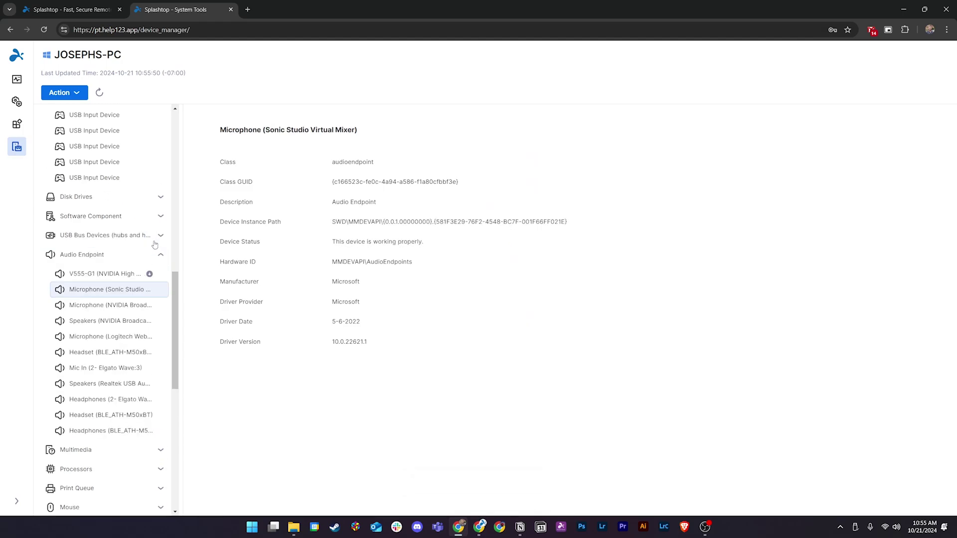
{"action": "scroll", "coordinate": [479, 325], "scroll_direction": "down", "scroll_amount": 3}
{"action": "scroll", "coordinate": [479, 325], "scroll_direction": "down", "scroll_amount": 3}
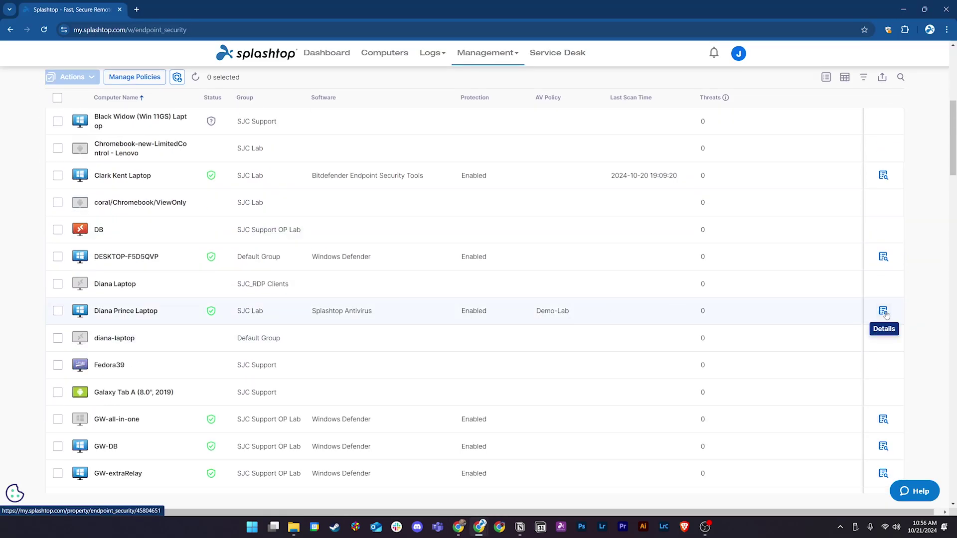
Sort Endpoint Security computers by threats, review a laptop's properties, and switch to list layout.
{"action": "left_click", "coordinate": [711, 98]}
{"action": "scroll", "coordinate": [713, 187], "scroll_direction": "up", "scroll_amount": 5}
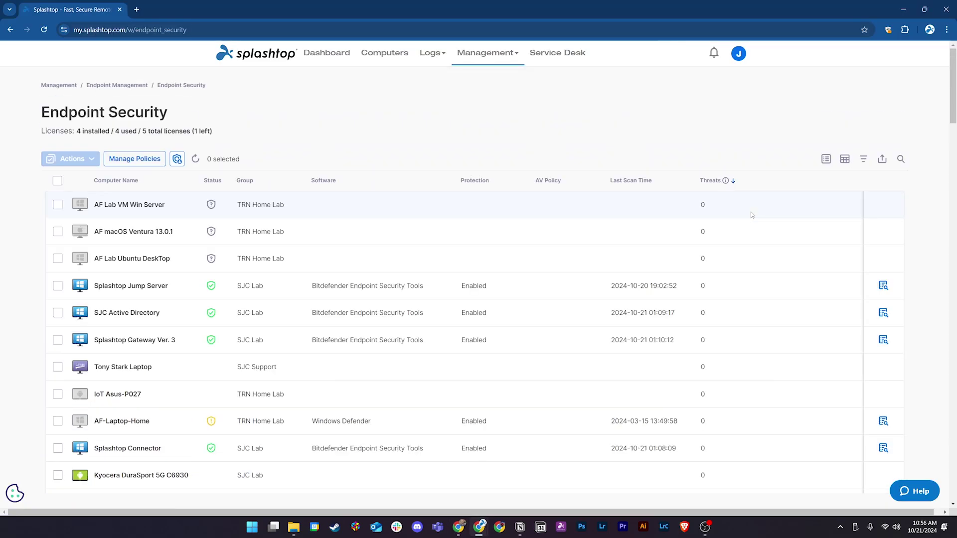
{"action": "scroll", "coordinate": [716, 221], "scroll_direction": "down", "scroll_amount": 4}
{"action": "scroll", "coordinate": [735, 240], "scroll_direction": "down", "scroll_amount": 3}
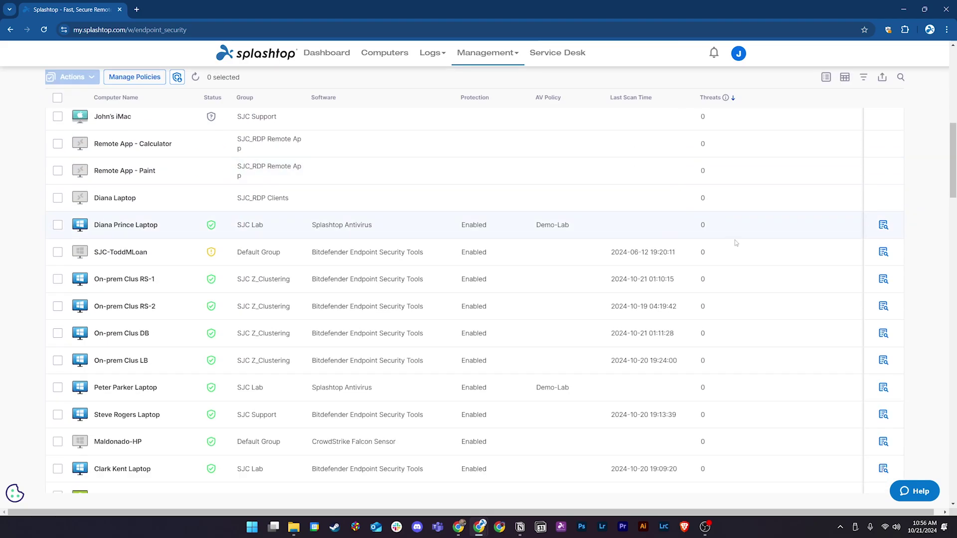
{"action": "left_click", "coordinate": [883, 222]}
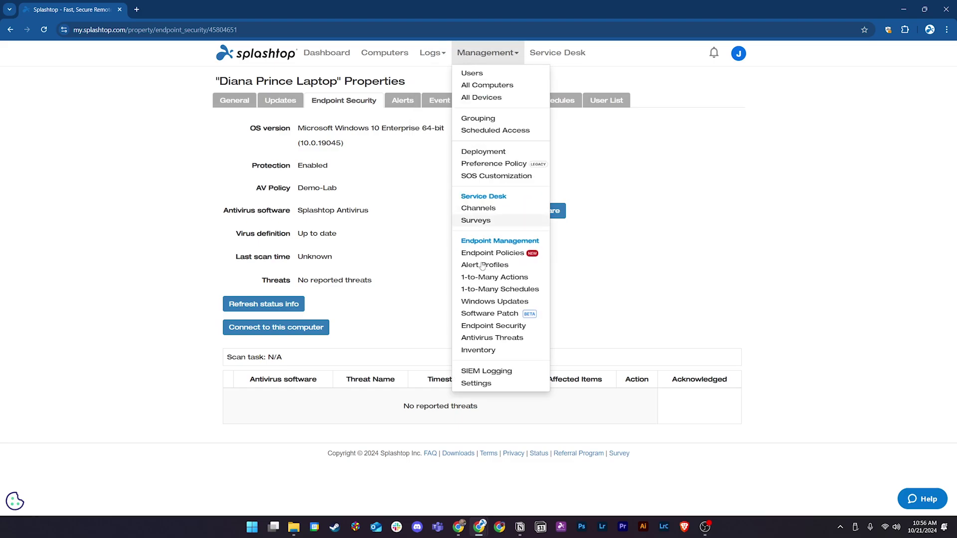
{"action": "left_click", "coordinate": [494, 325]}
{"action": "left_click", "coordinate": [827, 159]}
Start a new antivirus policy named 'New Policy' and review its on-execute infected-file action choices.
{"action": "left_click", "coordinate": [133, 159]}
{"action": "left_click", "coordinate": [756, 220]}
{"action": "left_click", "coordinate": [217, 122]}
{"action": "type", "text": "New Policyt"}
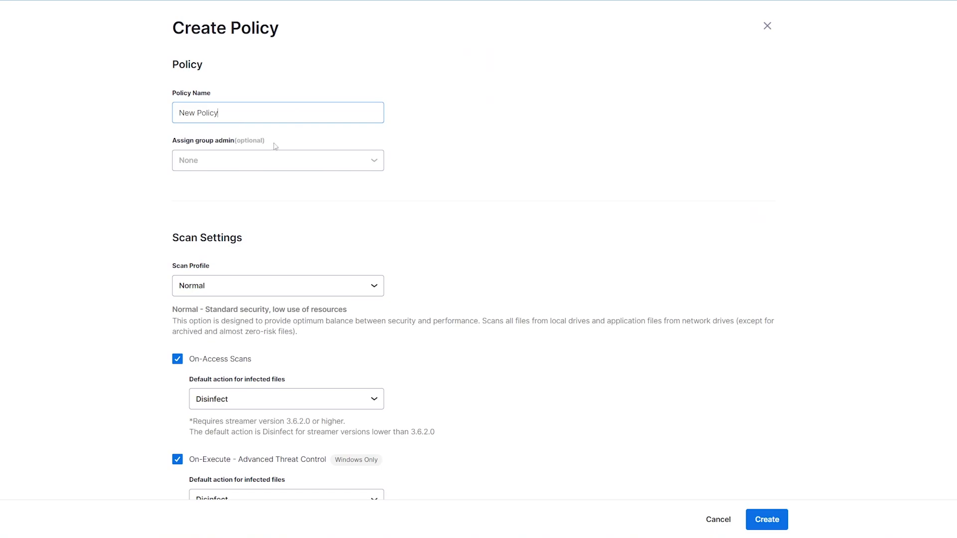
{"action": "scroll", "coordinate": [274, 147], "scroll_direction": "down", "scroll_amount": 5}
{"action": "left_click", "coordinate": [281, 235]}
{"action": "scroll", "coordinate": [559, 237], "scroll_direction": "down", "scroll_amount": 4}
{"action": "scroll", "coordinate": [528, 233], "scroll_direction": "down", "scroll_amount": 3}
{"action": "scroll", "coordinate": [530, 240], "scroll_direction": "down", "scroll_amount": 2}
{"action": "left_click_drag", "start_coordinate": [442, 481], "coordinate": [722, 488]}
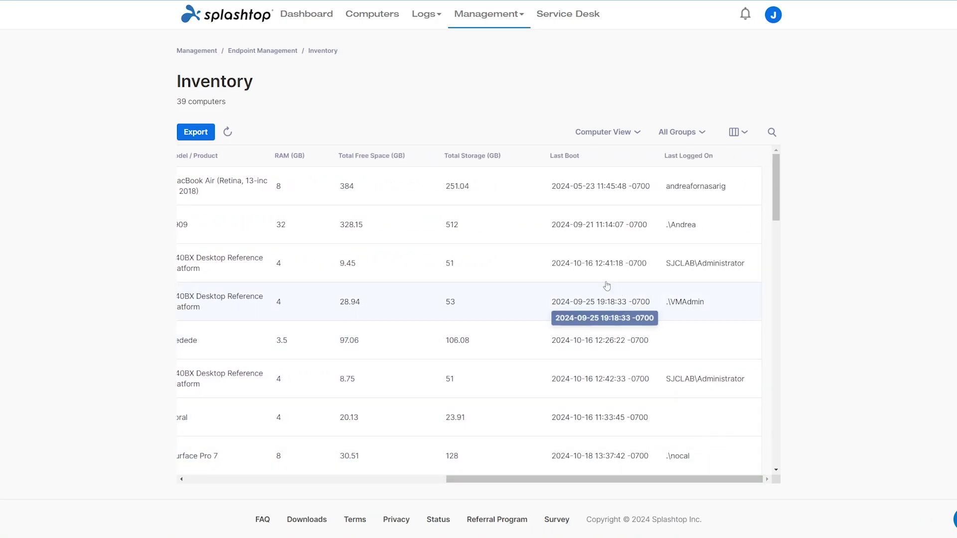
Export the System / Hardware Inventory as a CSV download.
{"action": "left_click", "coordinate": [193, 135]}
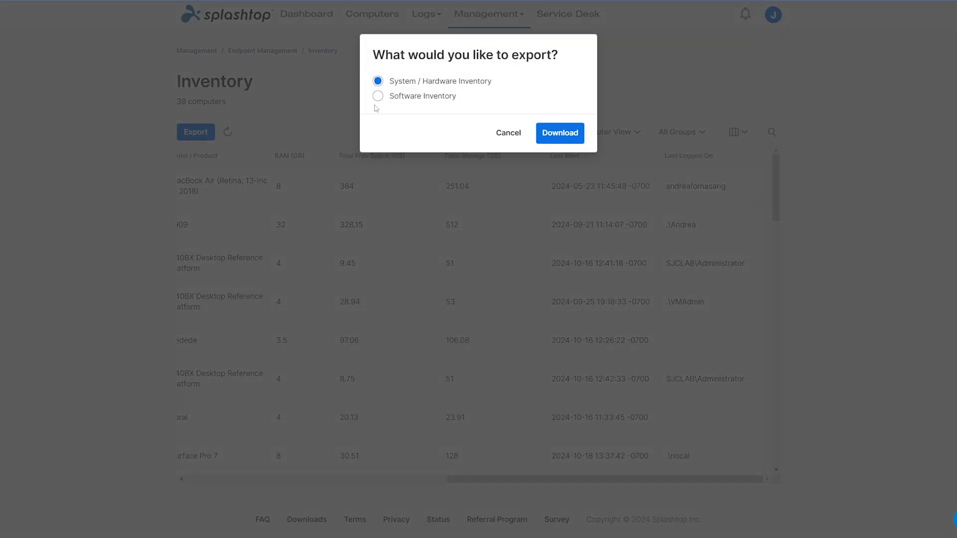
{"action": "left_click", "coordinate": [563, 133]}
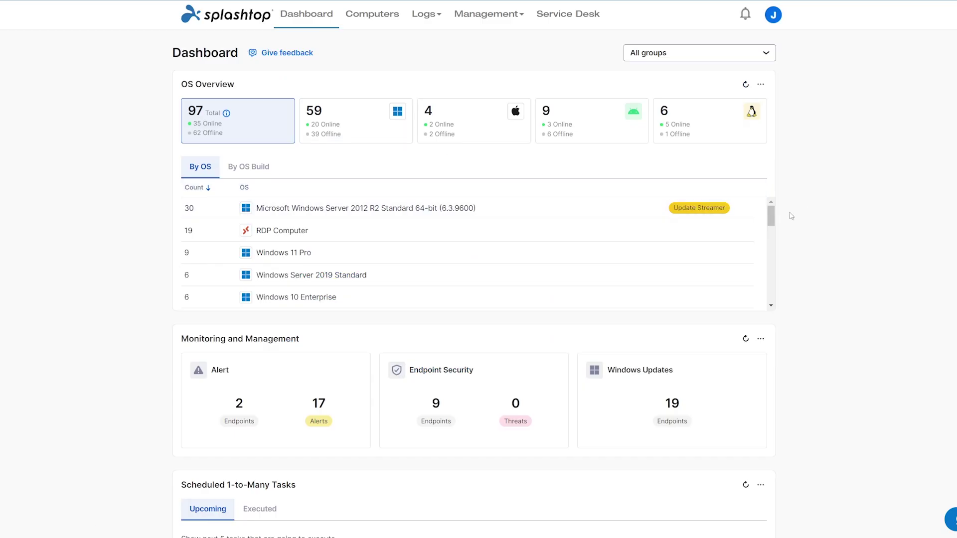
{"action": "scroll", "coordinate": [699, 246], "scroll_direction": "down", "scroll_amount": 1}
{"action": "scroll", "coordinate": [698, 244], "scroll_direction": "down", "scroll_amount": 1}
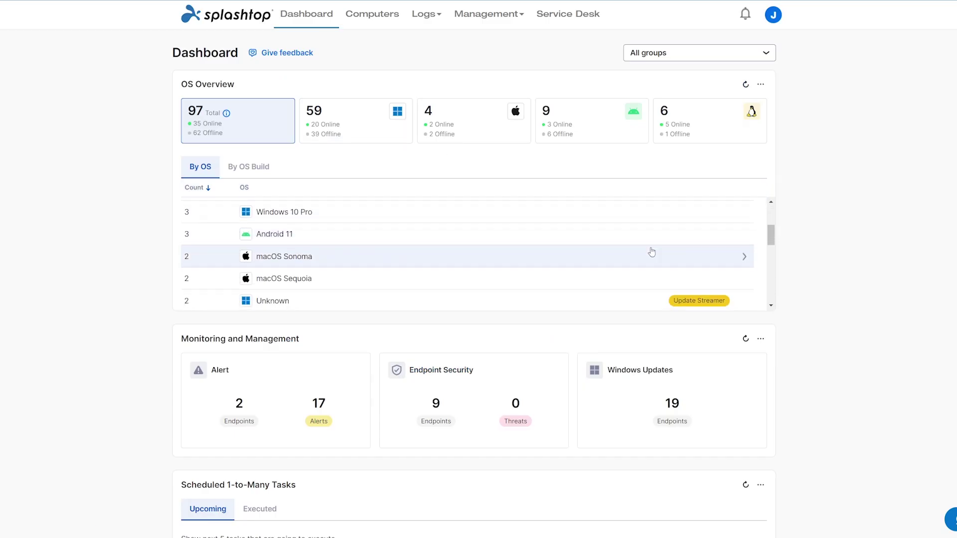
{"action": "scroll", "coordinate": [652, 252], "scroll_direction": "down", "scroll_amount": 1}
{"action": "scroll", "coordinate": [594, 253], "scroll_direction": "down", "scroll_amount": 1}
{"action": "scroll", "coordinate": [376, 244], "scroll_direction": "down", "scroll_amount": 1}
Browse the OS overview by OS build, narrow it to Windows, then show all computers again.
{"action": "left_click", "coordinate": [239, 171]}
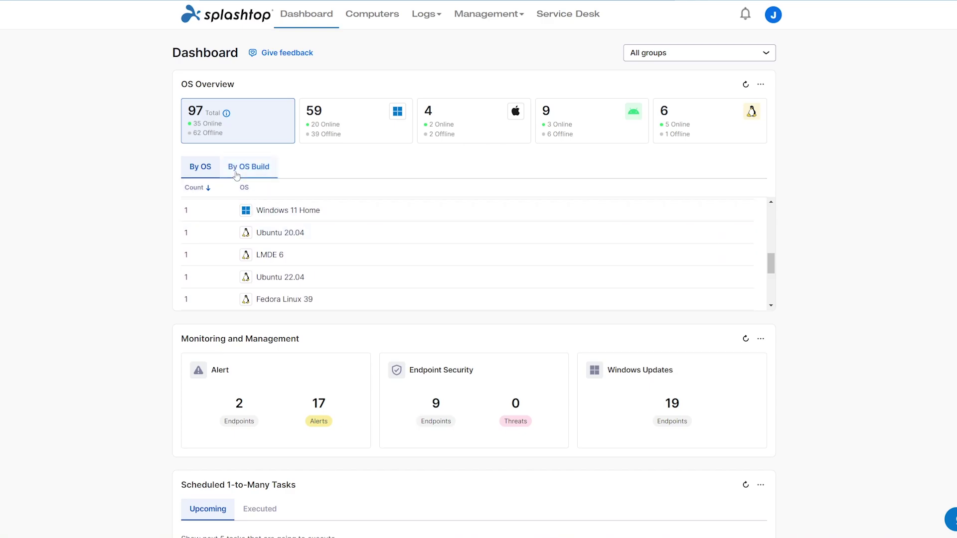
{"action": "scroll", "coordinate": [440, 244], "scroll_direction": "down", "scroll_amount": 1}
{"action": "scroll", "coordinate": [442, 248], "scroll_direction": "down", "scroll_amount": 1}
{"action": "scroll", "coordinate": [443, 253], "scroll_direction": "down", "scroll_amount": 1}
{"action": "scroll", "coordinate": [442, 259], "scroll_direction": "down", "scroll_amount": 1}
{"action": "scroll", "coordinate": [447, 259], "scroll_direction": "down", "scroll_amount": 1}
{"action": "scroll", "coordinate": [439, 275], "scroll_direction": "down", "scroll_amount": 1}
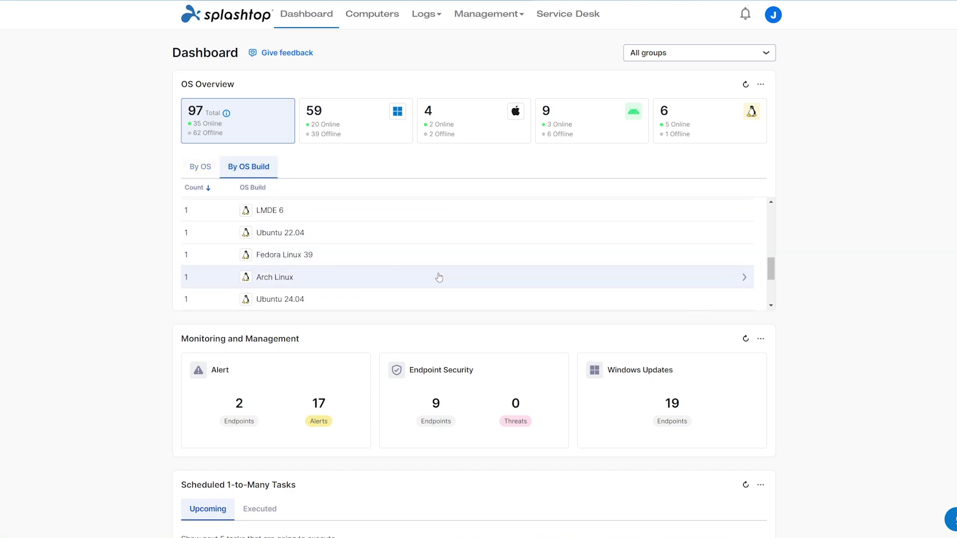
{"action": "left_click", "coordinate": [367, 133]}
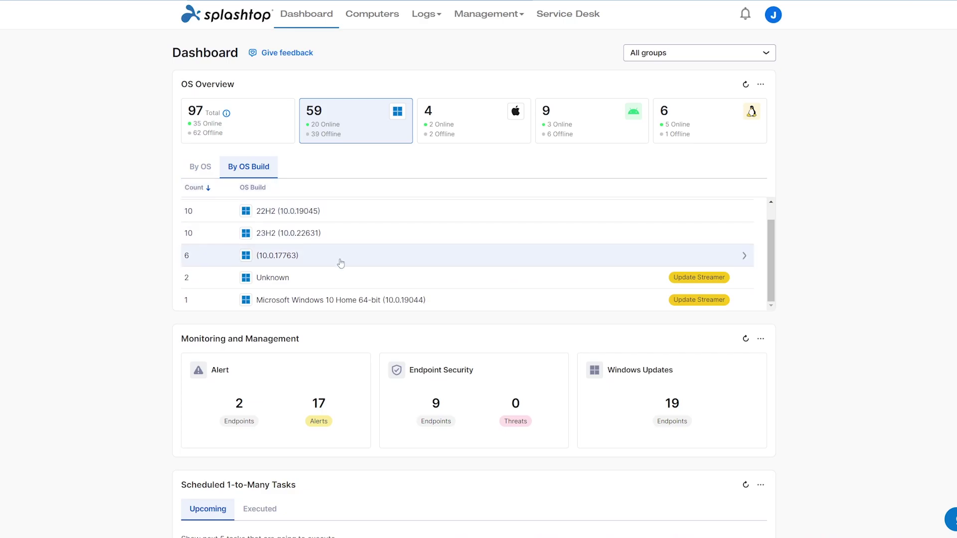
{"action": "left_click", "coordinate": [239, 120]}
{"action": "scroll", "coordinate": [337, 371], "scroll_direction": "down", "scroll_amount": 2}
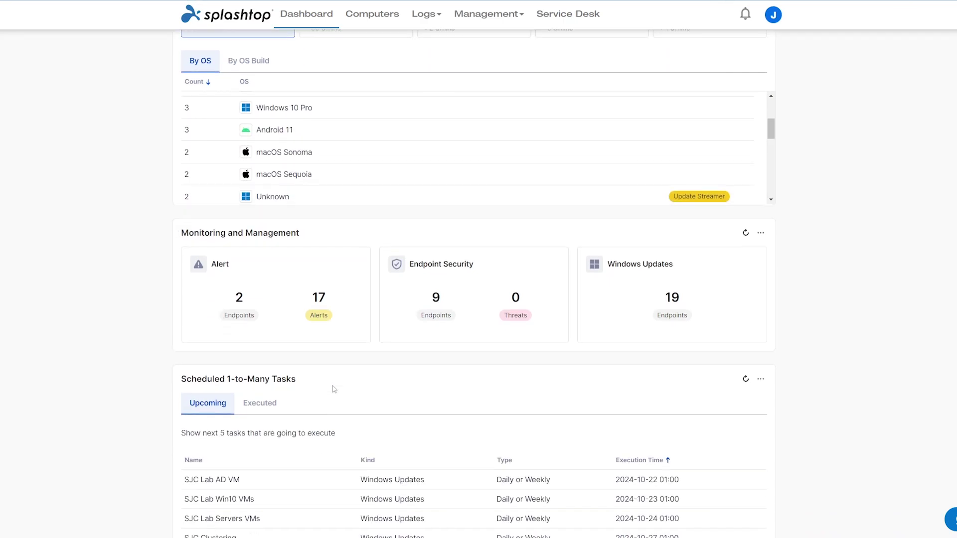
{"action": "scroll", "coordinate": [338, 371], "scroll_direction": "down", "scroll_amount": 2}
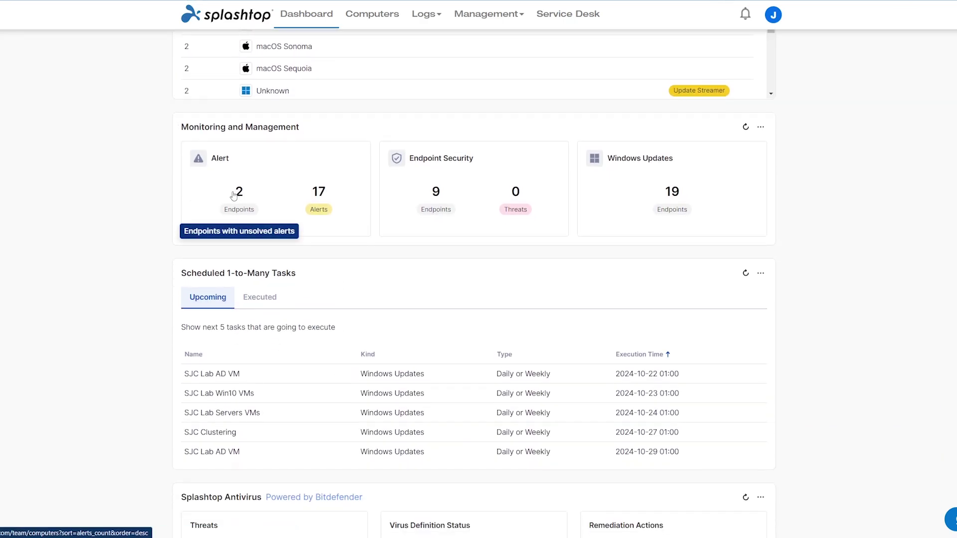
From the unsolved alerts list, acknowledge all alerts at once.
{"action": "left_click", "coordinate": [318, 196]}
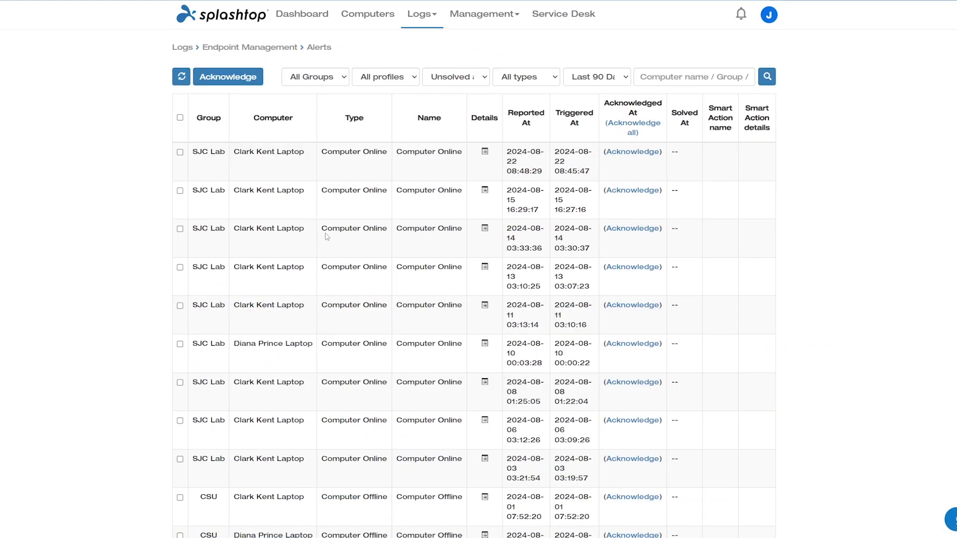
{"action": "left_click", "coordinate": [632, 132]}
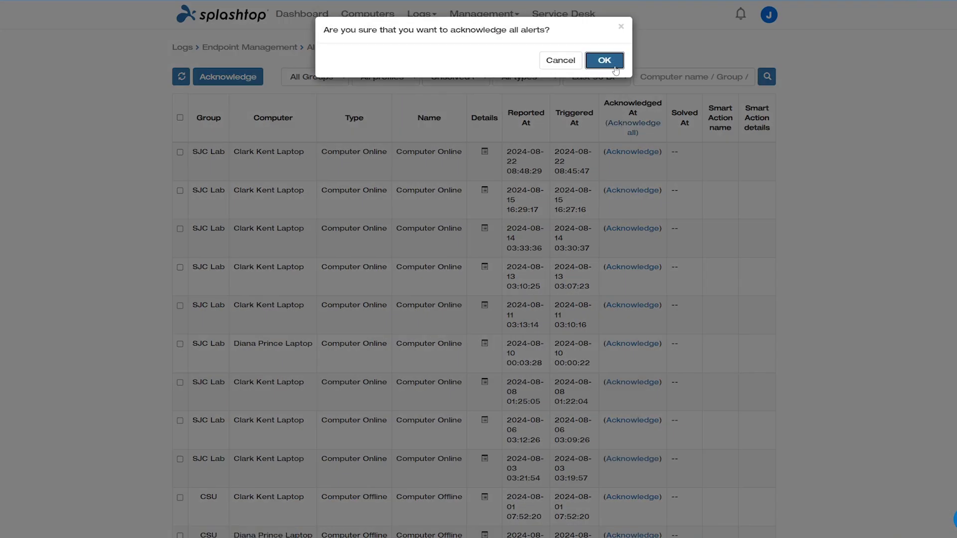
{"action": "left_click", "coordinate": [614, 62]}
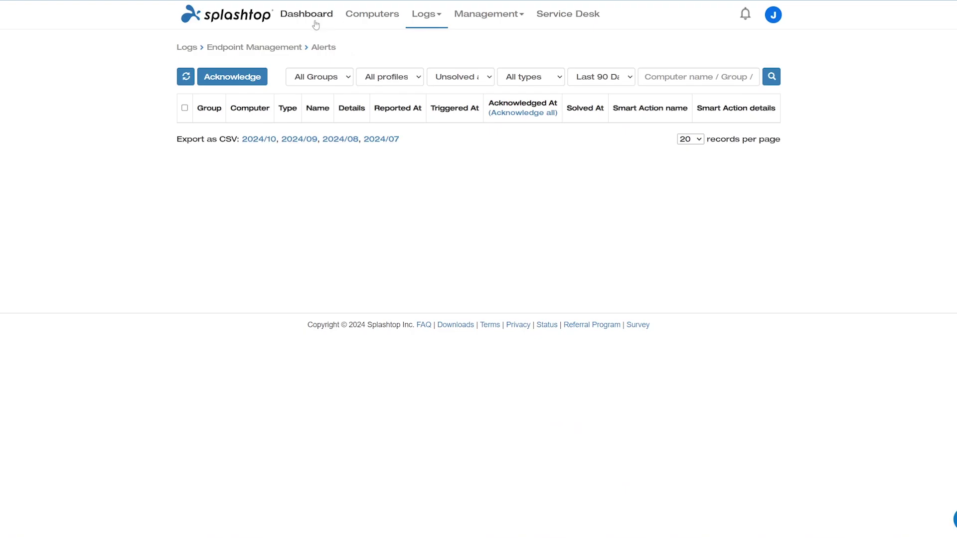
Return to the Dashboard and switch the 1-to-Many tasks widget between Executed and Upcoming.
{"action": "left_click", "coordinate": [295, 26]}
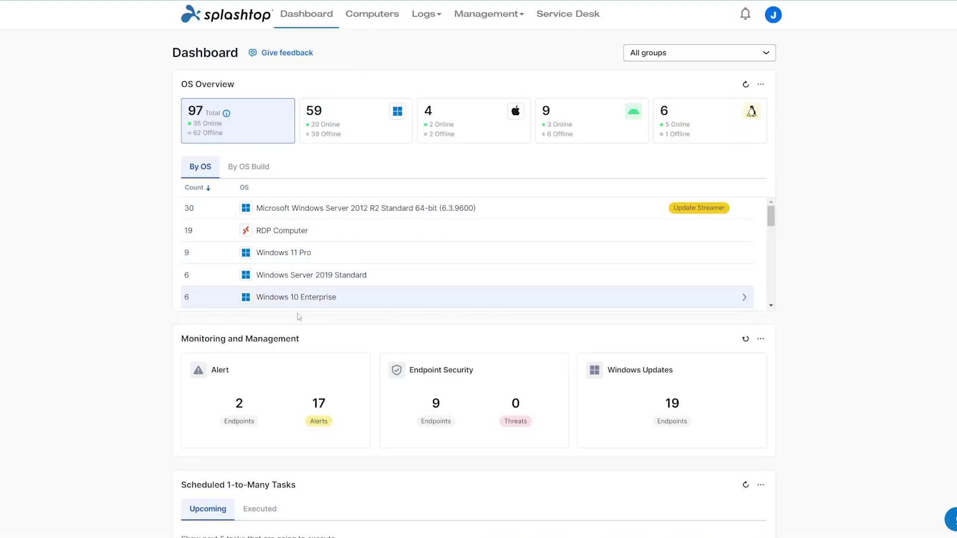
{"action": "scroll", "coordinate": [299, 362], "scroll_direction": "down", "scroll_amount": 2}
{"action": "scroll", "coordinate": [300, 361], "scroll_direction": "down", "scroll_amount": 1}
{"action": "scroll", "coordinate": [299, 361], "scroll_direction": "down", "scroll_amount": 1}
{"action": "scroll", "coordinate": [299, 361], "scroll_direction": "down", "scroll_amount": 1}
{"action": "scroll", "coordinate": [300, 362], "scroll_direction": "down", "scroll_amount": 1}
{"action": "scroll", "coordinate": [300, 361], "scroll_direction": "down", "scroll_amount": 1}
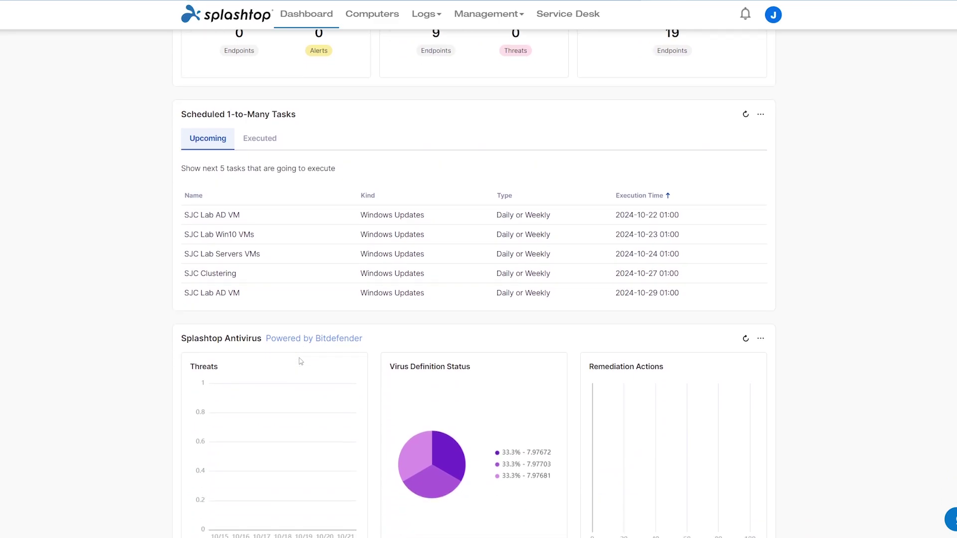
{"action": "scroll", "coordinate": [299, 361], "scroll_direction": "down", "scroll_amount": 1}
{"action": "scroll", "coordinate": [299, 362], "scroll_direction": "down", "scroll_amount": 1}
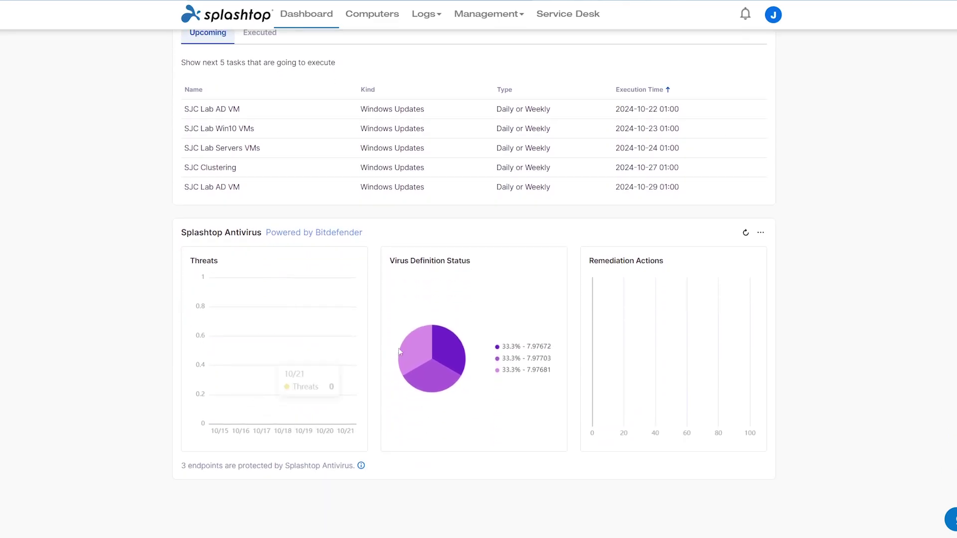
{"action": "mouse_move", "coordinate": [432, 486]}
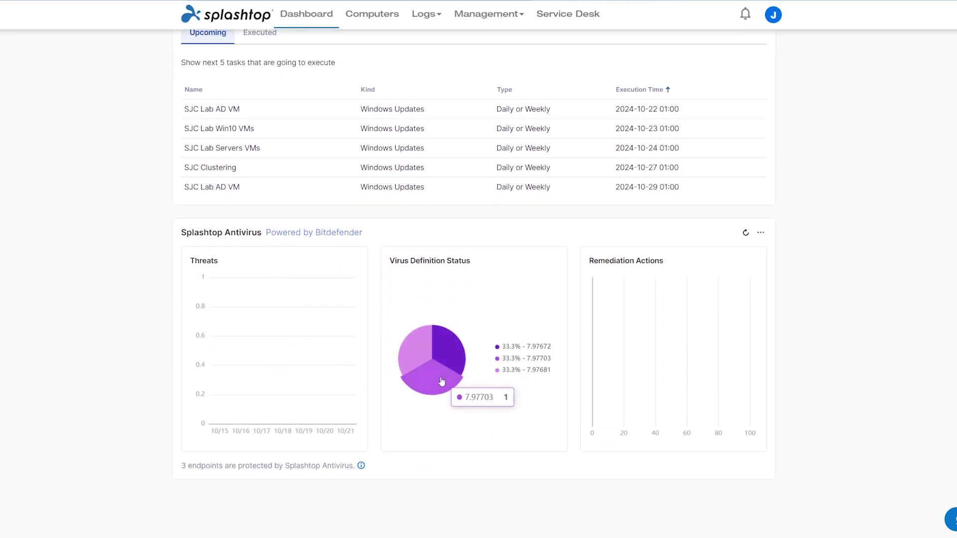
{"action": "scroll", "coordinate": [477, 418], "scroll_direction": "down", "scroll_amount": 1}
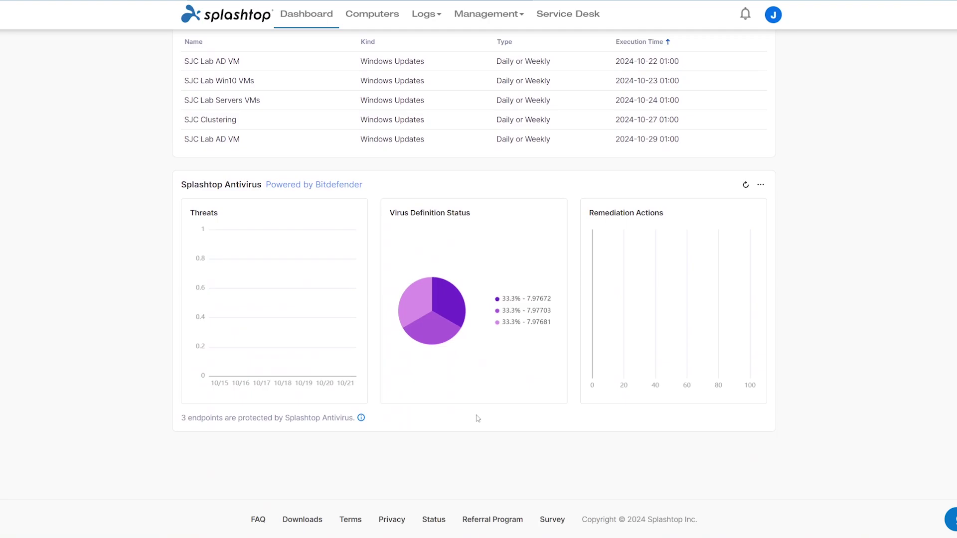
{"action": "scroll", "coordinate": [490, 419], "scroll_direction": "up", "scroll_amount": 2}
{"action": "scroll", "coordinate": [494, 419], "scroll_direction": "up", "scroll_amount": 1}
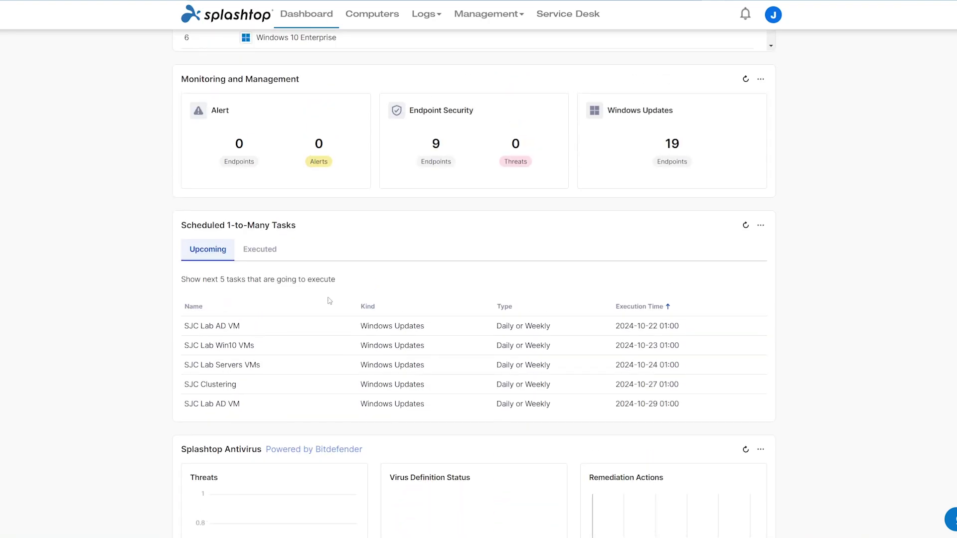
{"action": "left_click", "coordinate": [261, 258]}
{"action": "left_click", "coordinate": [210, 252]}
{"action": "scroll", "coordinate": [230, 362], "scroll_direction": "up", "scroll_amount": 2}
{"action": "scroll", "coordinate": [230, 363], "scroll_direction": "up", "scroll_amount": 2}
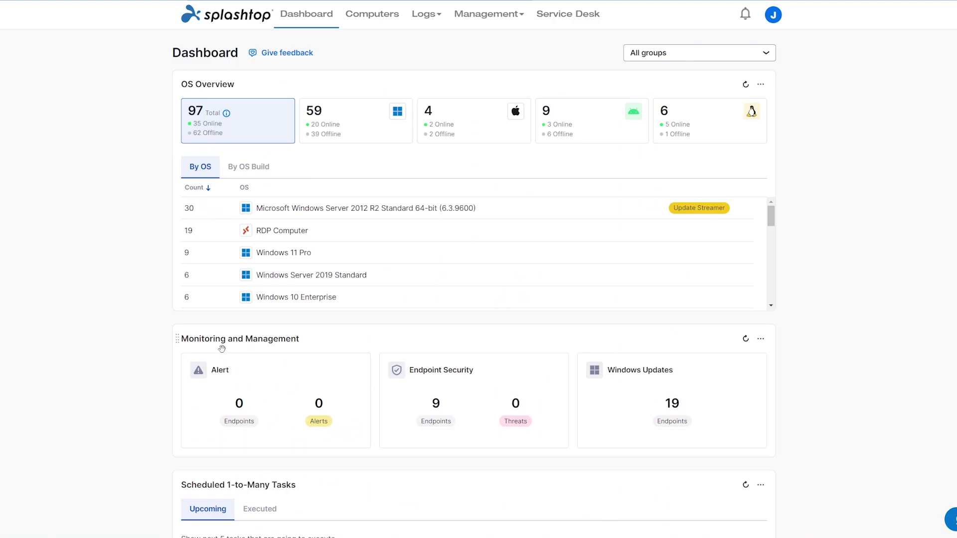
Hide Scheduled 1-to-Many Tasks, move Monitoring and Management above OS Overview, then re-add Scheduled 1-to-Many Tasks.
{"action": "left_click", "coordinate": [801, 349]}
{"action": "left_click", "coordinate": [753, 370]}
{"action": "left_click_drag", "start_coordinate": [248, 261], "coordinate": [272, 133]}
{"action": "left_click", "coordinate": [811, 57]}
{"action": "left_click", "coordinate": [738, 103]}
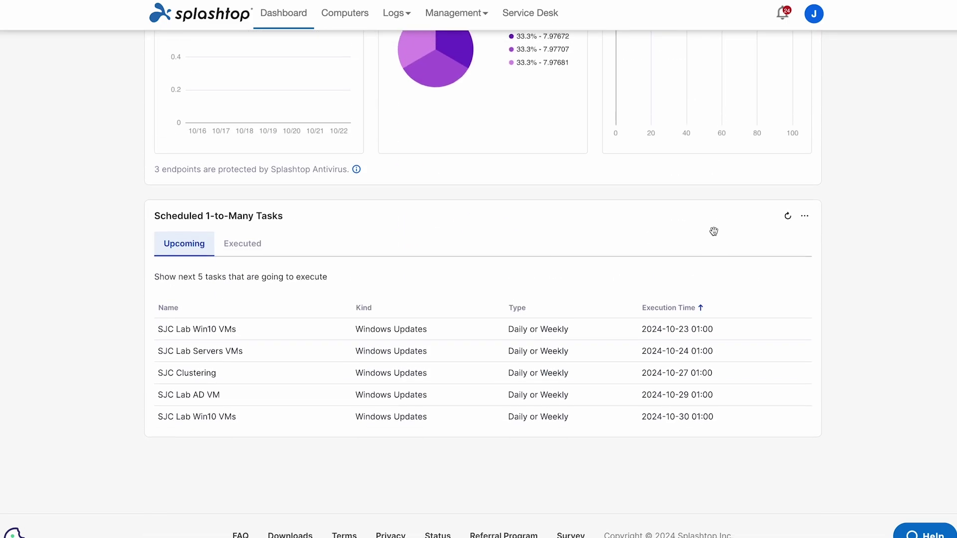